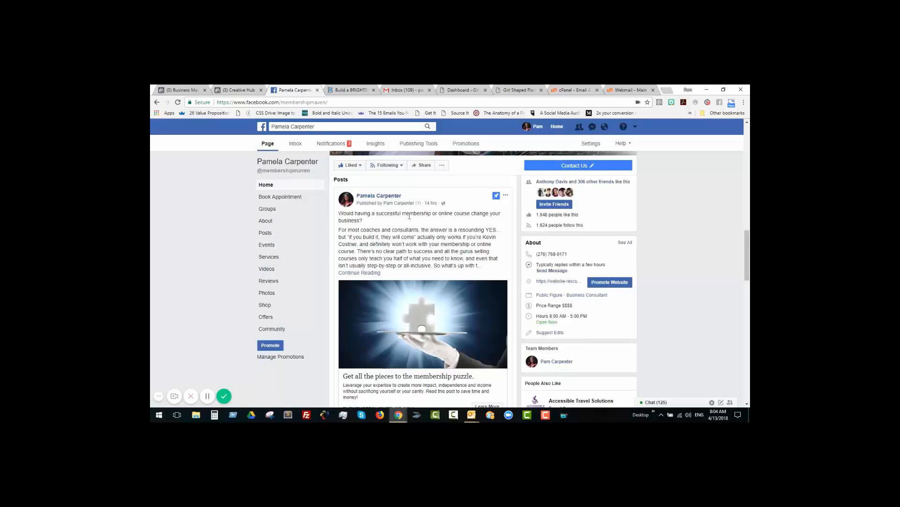
# Step: Examine the pinned membership puzzle post on the Facebook page and the web form its image links to
pyautogui.scroll(-3, 432, 320)
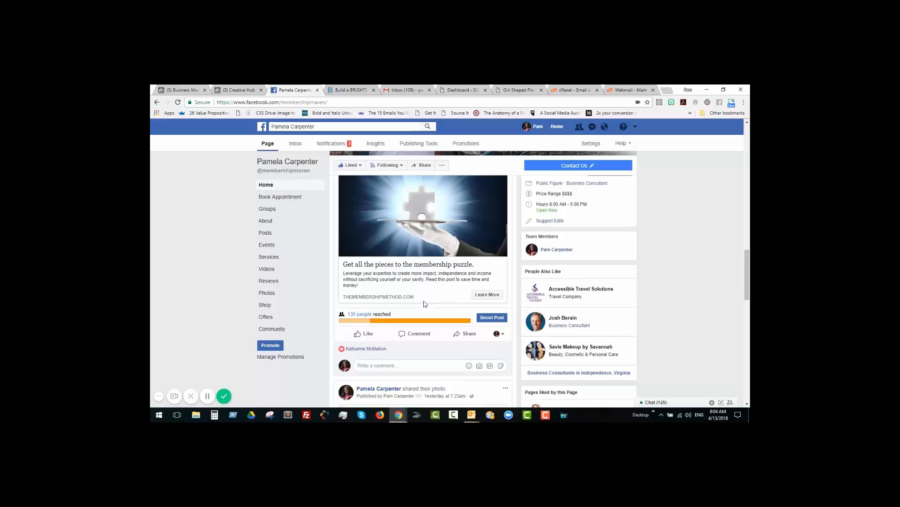
pyautogui.scroll(3, 424, 304)
pyautogui.scroll(-1, 440, 264)
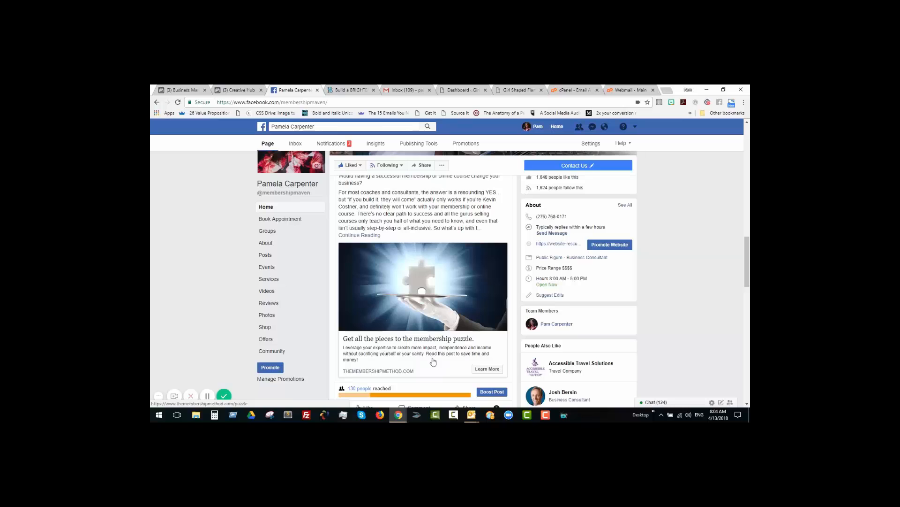
pyautogui.click(448, 295)
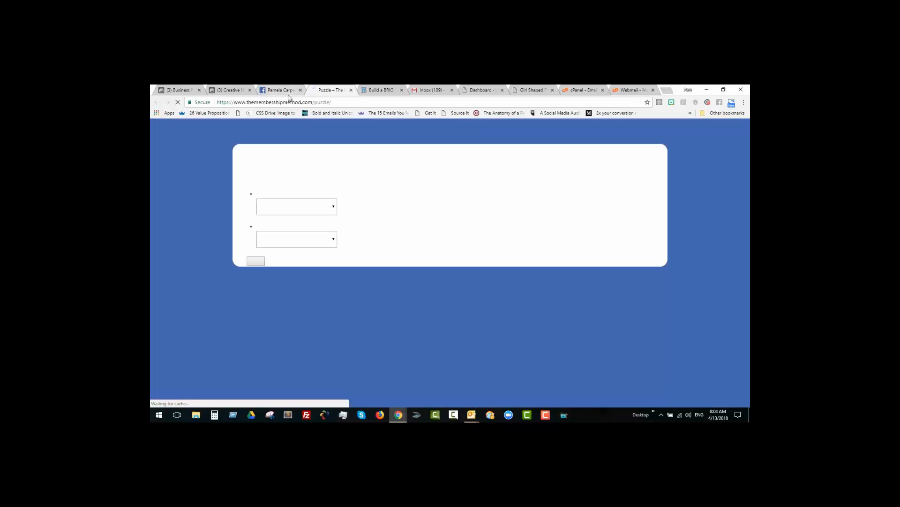
pyautogui.click(286, 92)
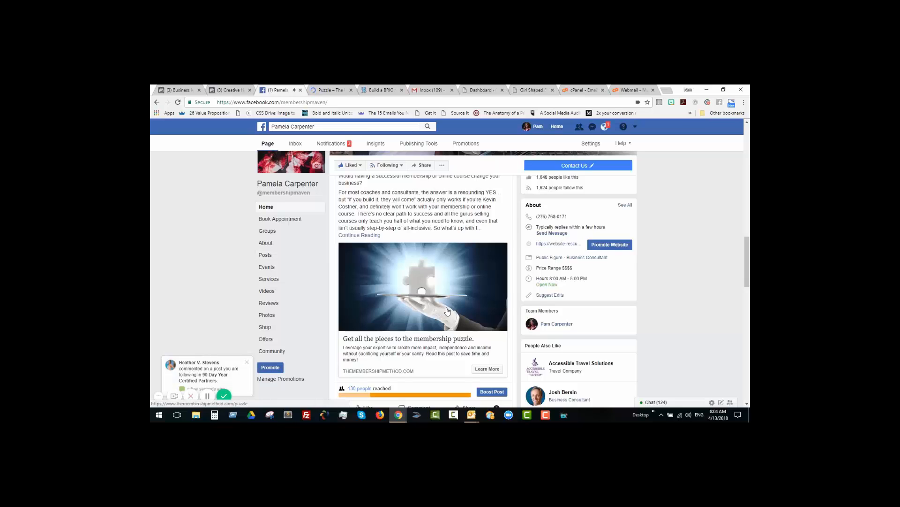
pyautogui.scroll(1, 462, 268)
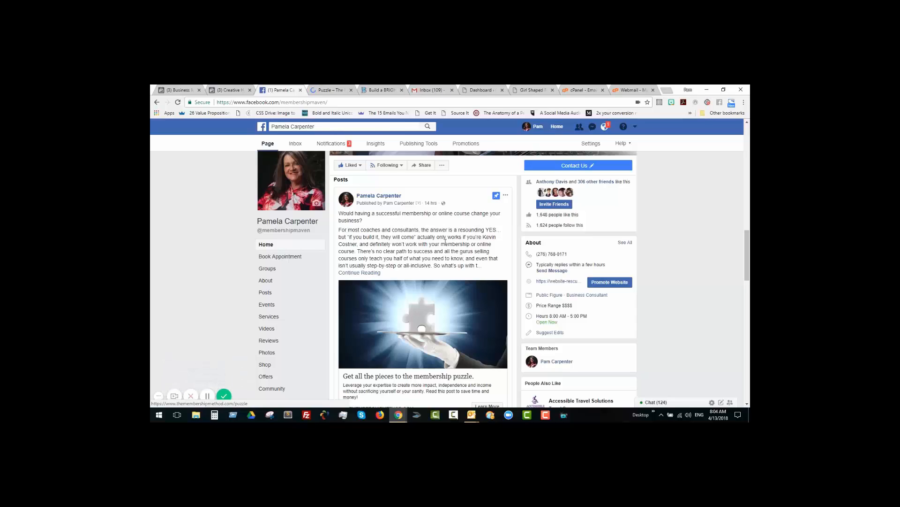
pyautogui.scroll(-1, 445, 242)
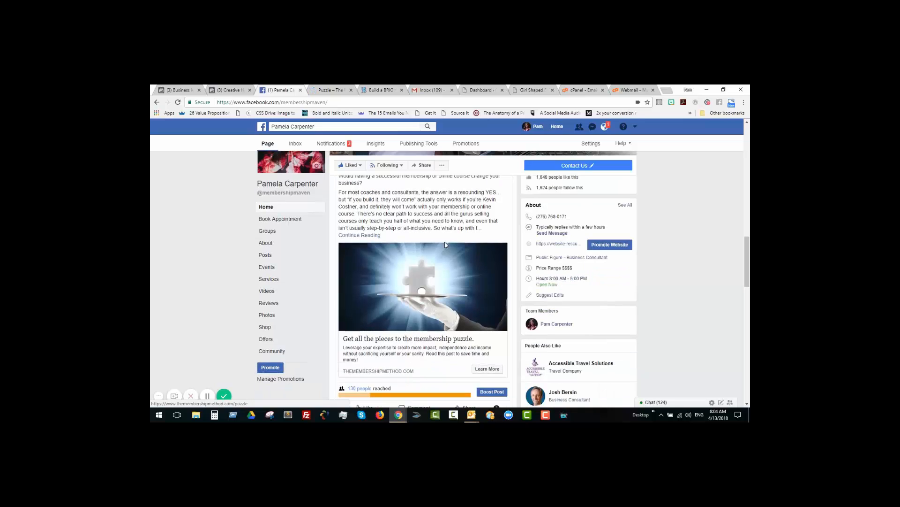
pyautogui.scroll(1, 444, 244)
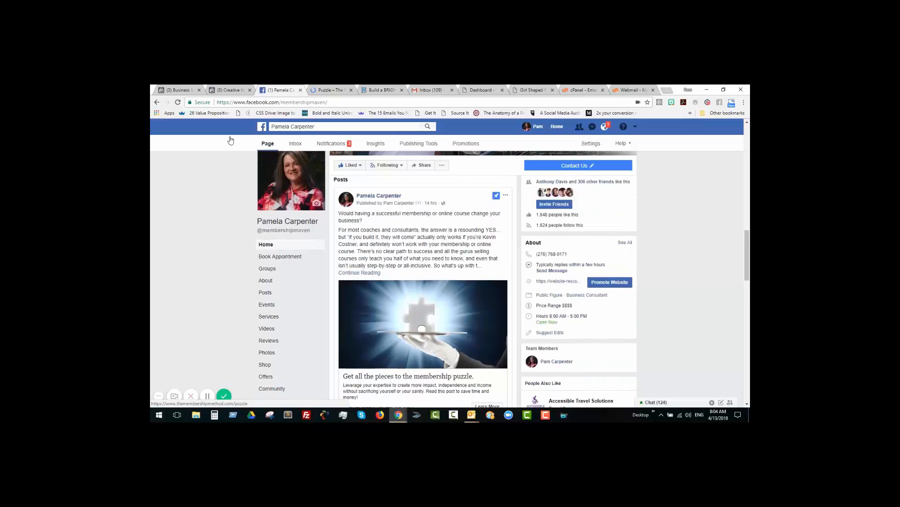
# Step: Open Creative Hub from Business Manager's full list of tools and start a Facebook Single Image mockup
pyautogui.click(180, 90)
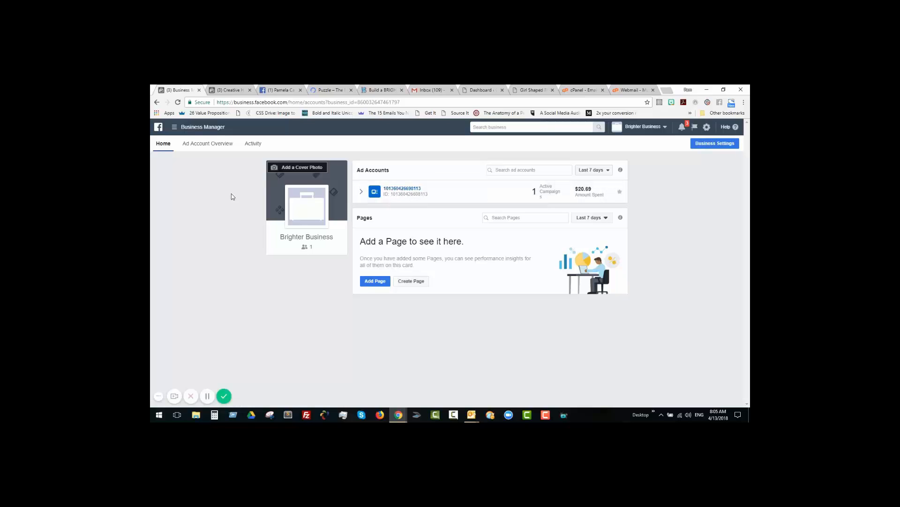
pyautogui.click(175, 127)
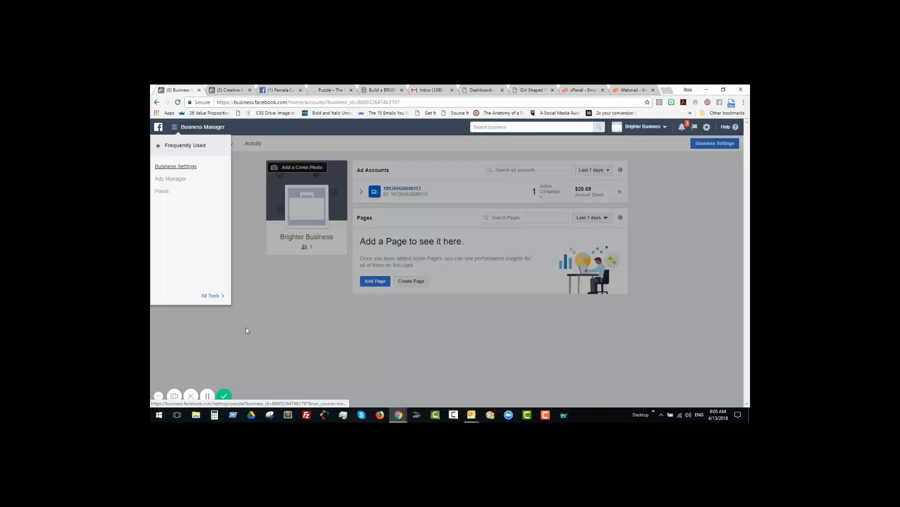
pyautogui.click(217, 296)
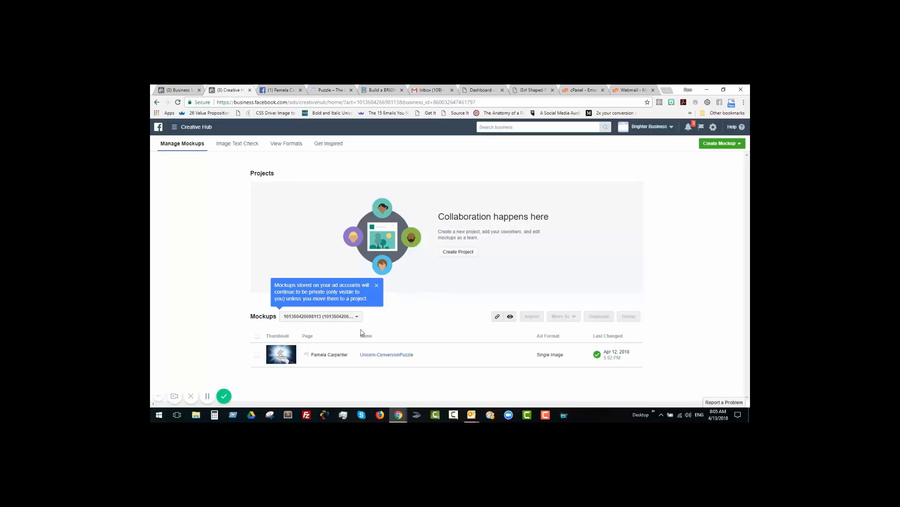
pyautogui.click(378, 286)
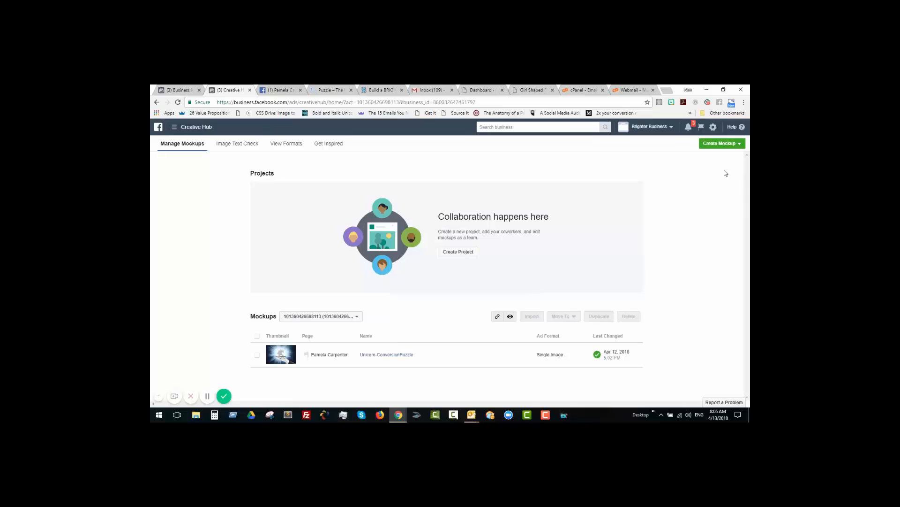
pyautogui.click(726, 146)
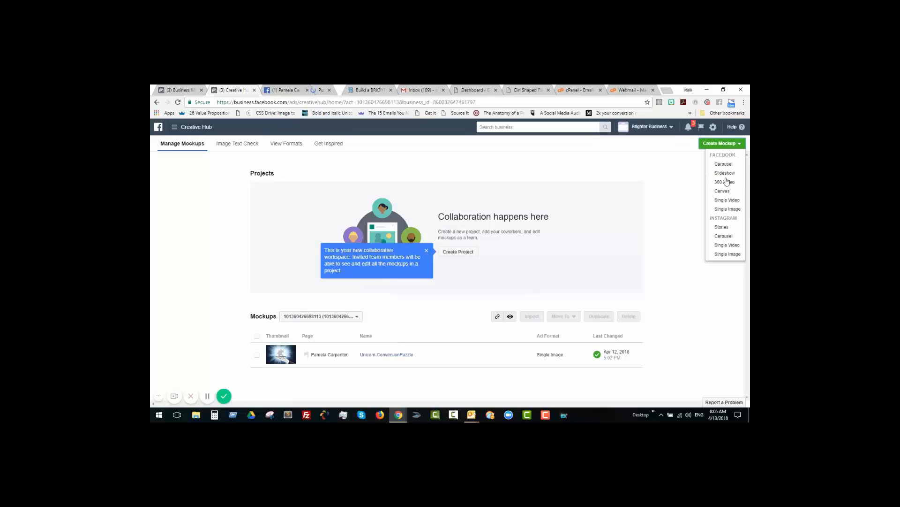
pyautogui.click(737, 211)
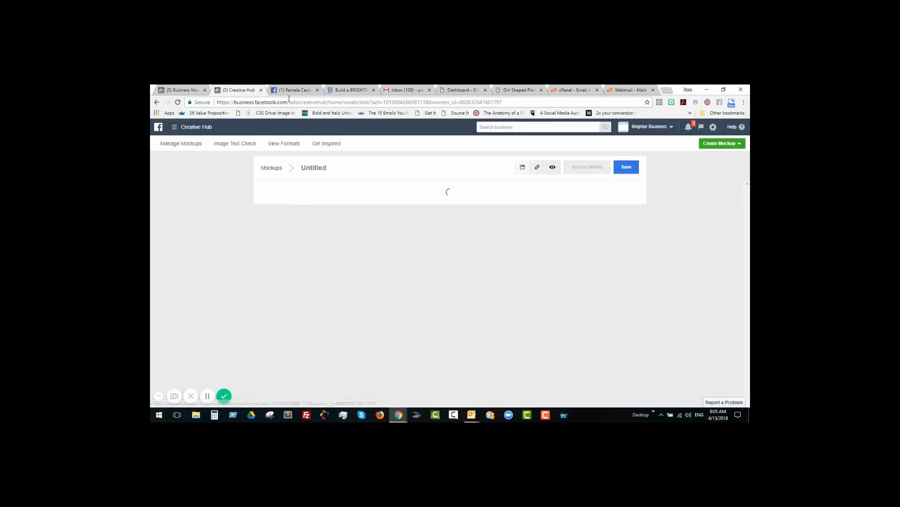
# Step: Open the full text of the page's pinned post in a separate tab and return to the mockup
pyautogui.click(296, 90)
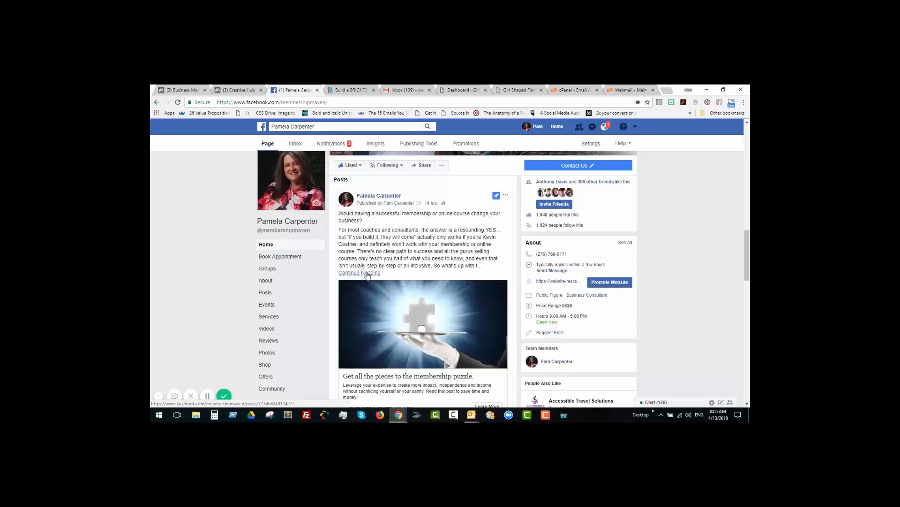
pyautogui.click(368, 275)
pyautogui.click(234, 90)
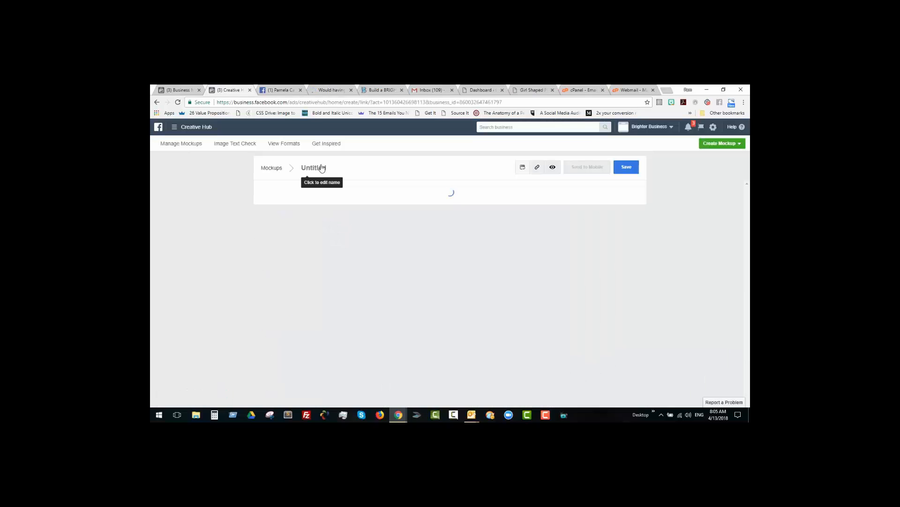
# Step: Name the mockup NewMockup-UnicornAd and replace the placeholder page name with the Facebook page's own name
pyautogui.click(327, 173)
pyautogui.write('NewMockup-UnicornAd')
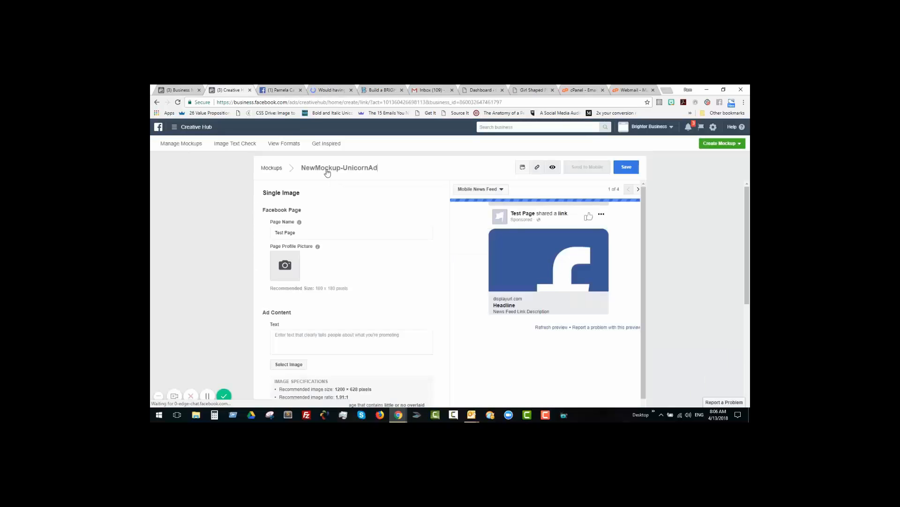
pyautogui.tripleClick(295, 232)
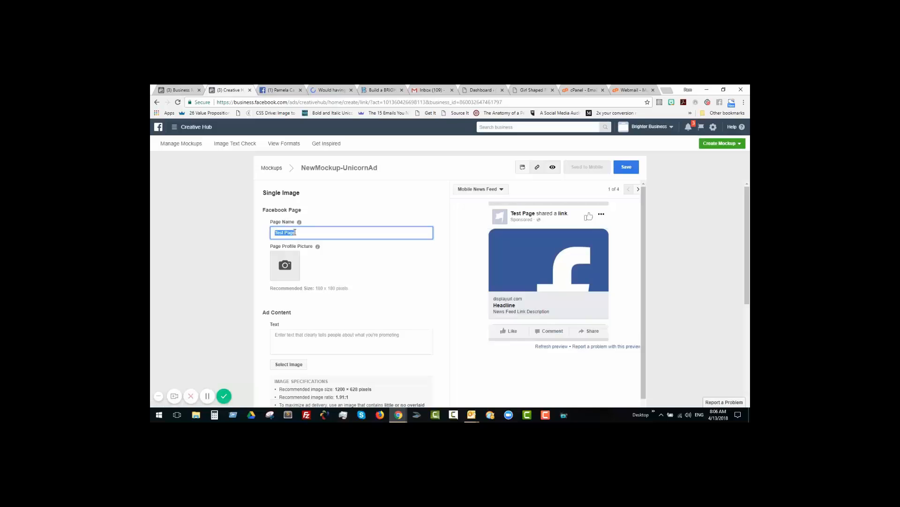
pyautogui.write('Pamela Carpenter')
pyautogui.click(329, 264)
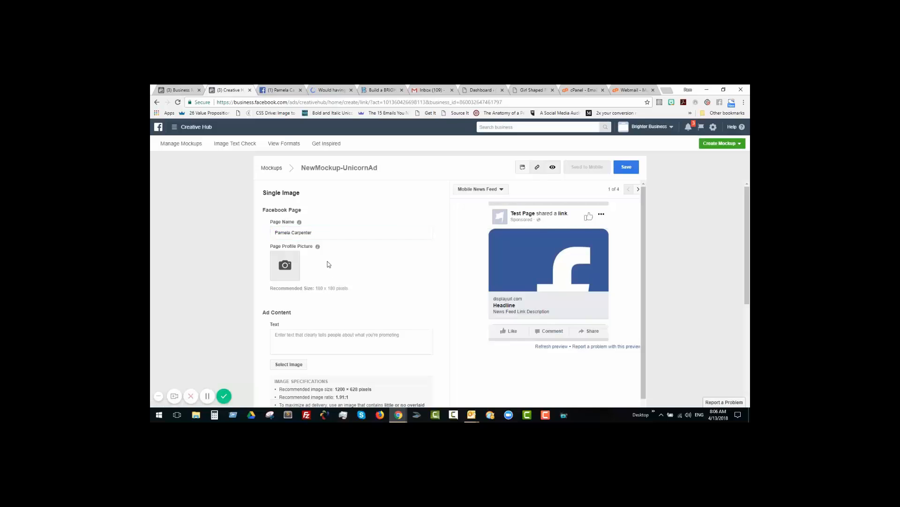
# Step: Copy the pinned post's entire text, from the opening question through the closing puzzle link
pyautogui.scroll(-1, 322, 263)
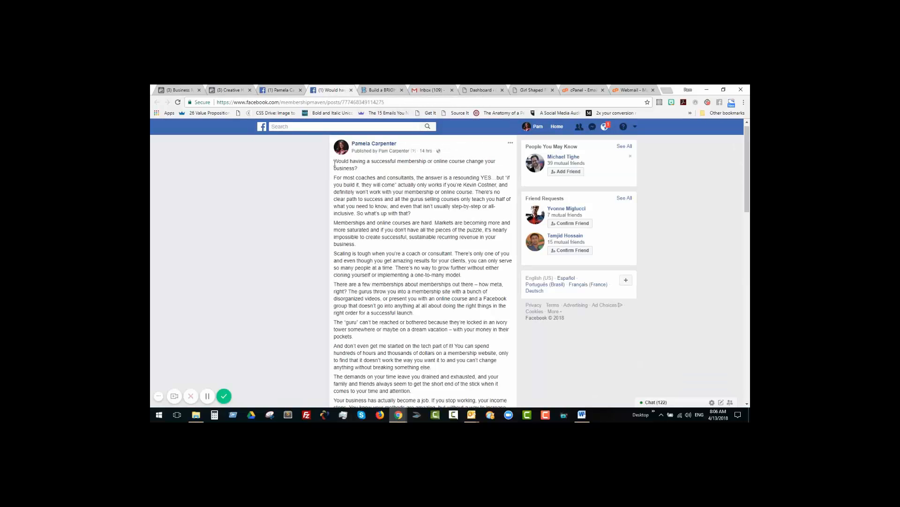
pyautogui.moveTo(335, 163); pyautogui.dragTo(384, 224)
pyautogui.scroll(-1, 402, 255)
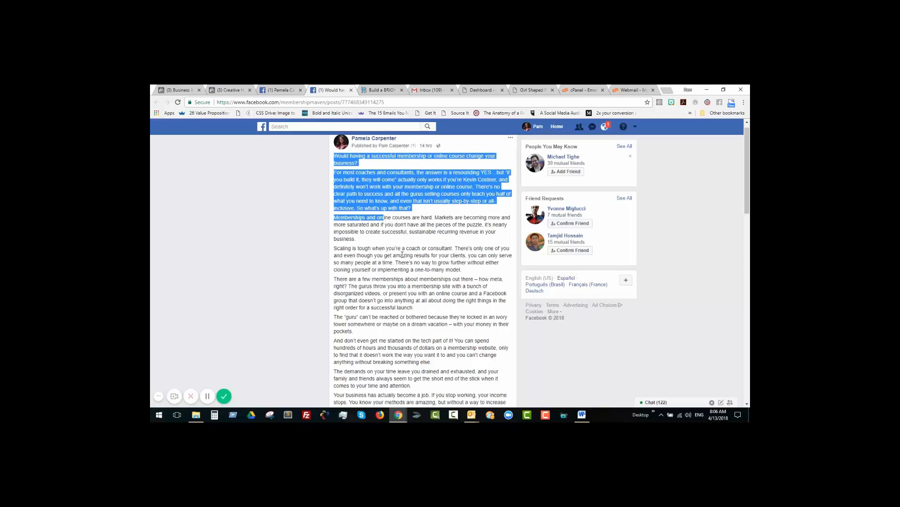
pyautogui.scroll(-10, 408, 265)
pyautogui.moveTo(402, 255); pyautogui.dragTo(453, 248)
pyautogui.scroll(-5, 413, 270)
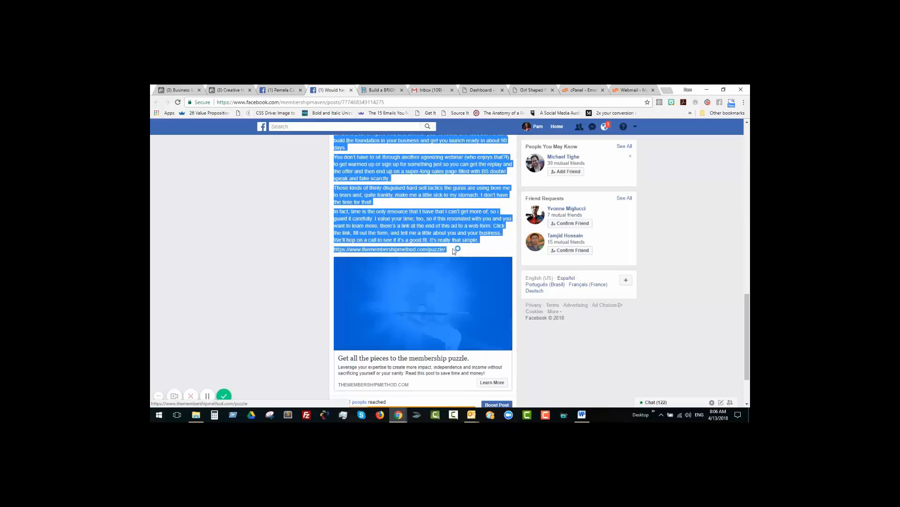
pyautogui.rightClick(427, 218)
pyautogui.click(443, 224)
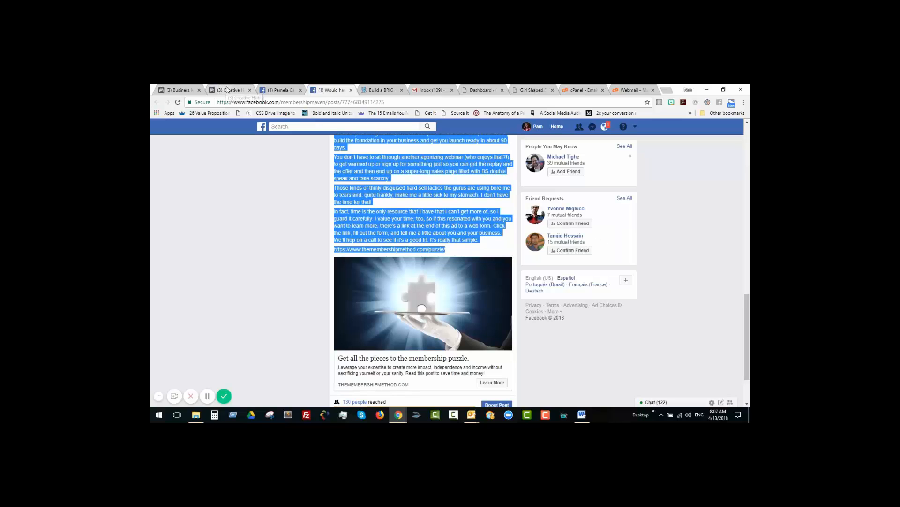
# Step: Paste the copied post text into the mockup's ad content text
pyautogui.click(227, 89)
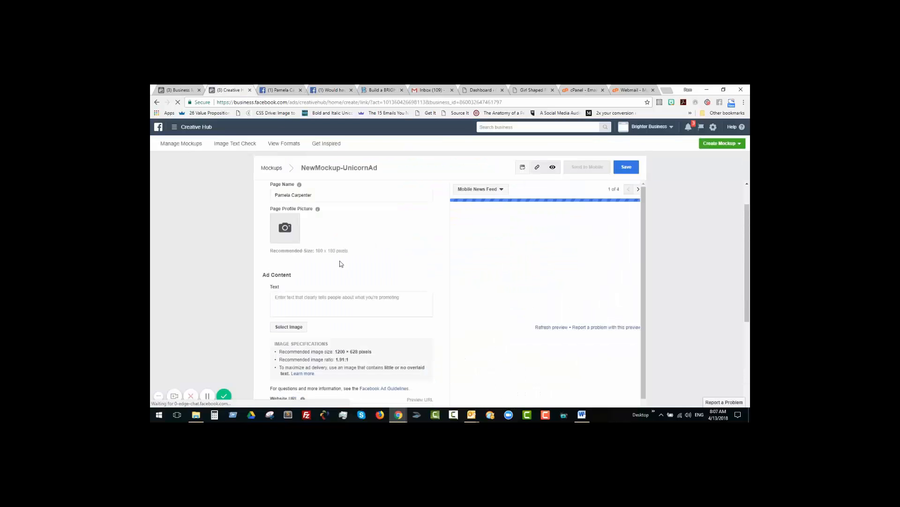
pyautogui.click(294, 300)
pyautogui.scroll(-1, 295, 300)
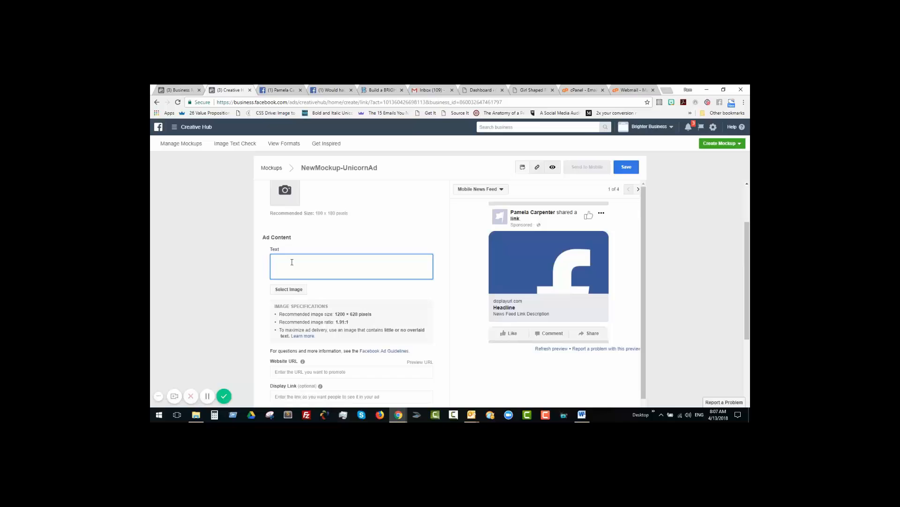
pyautogui.hotkey('ctrl', 'v')
# Step: Add the account image TMM-FBad1.jpg to the mockup as its ad image
pyautogui.scroll(-4, 305, 243)
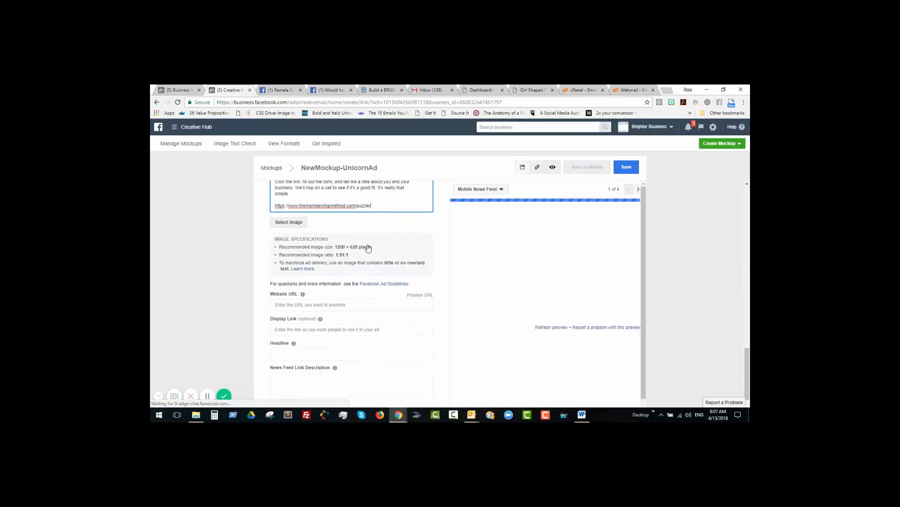
pyautogui.click(368, 247)
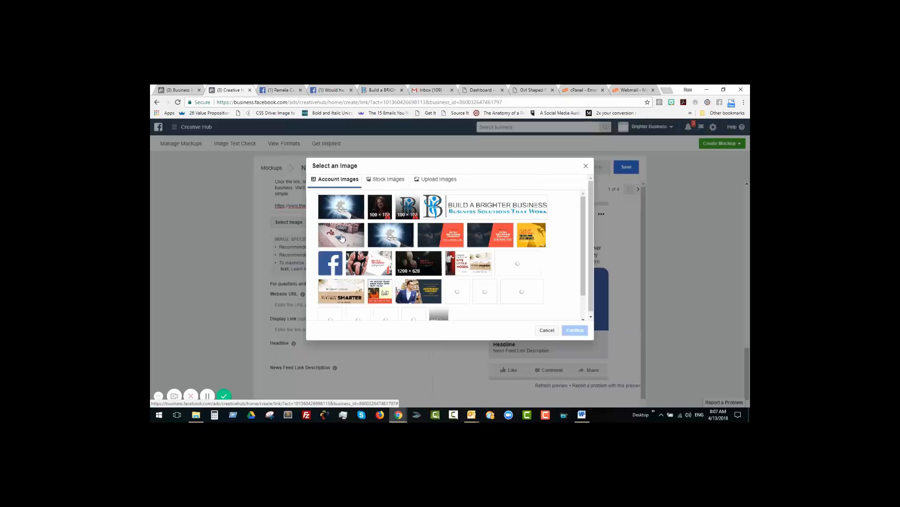
pyautogui.click(342, 235)
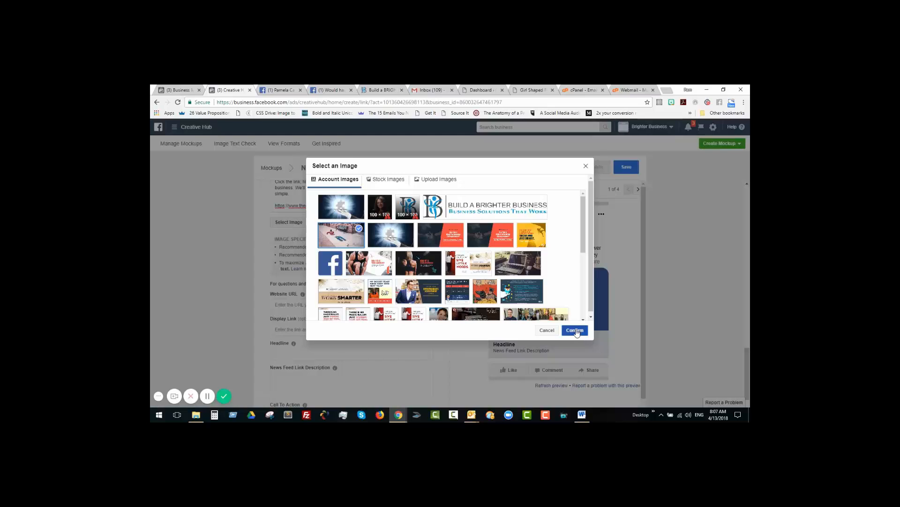
pyautogui.click(575, 331)
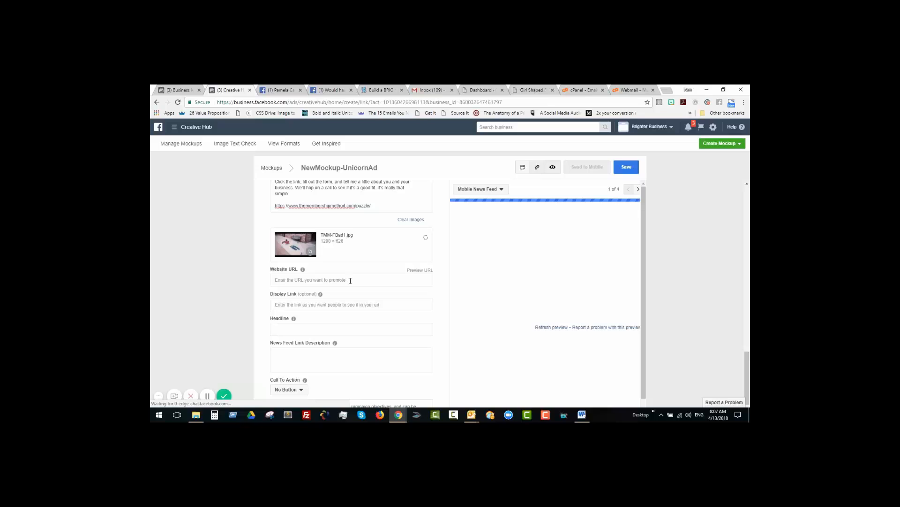
pyautogui.click(351, 280)
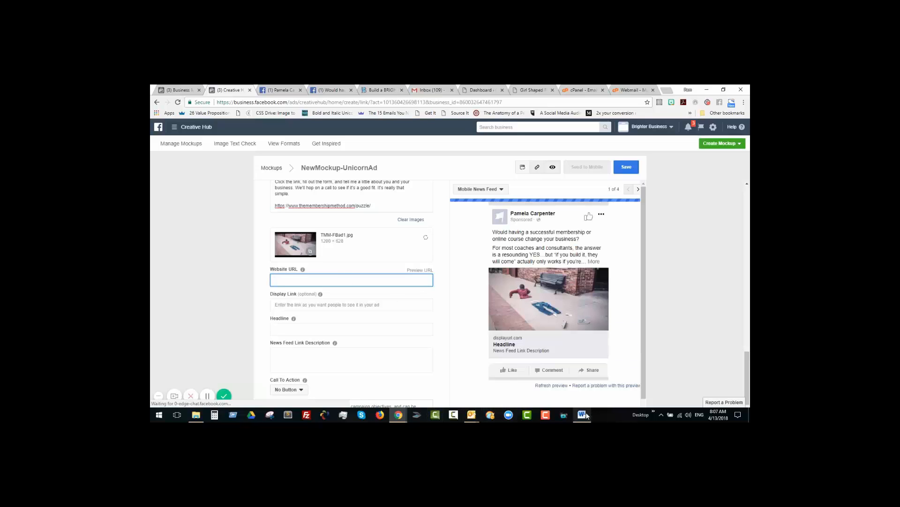
pyautogui.click(283, 90)
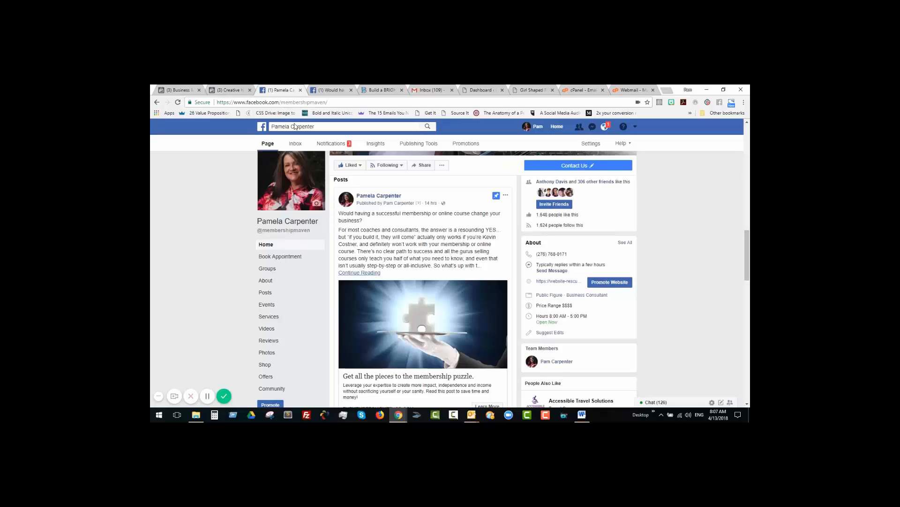
pyautogui.click(337, 92)
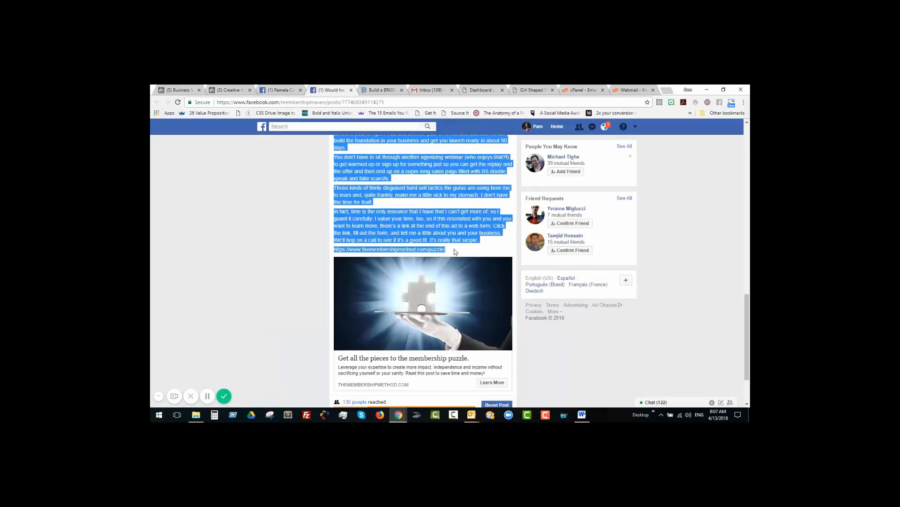
pyautogui.moveTo(453, 251); pyautogui.dragTo(332, 249)
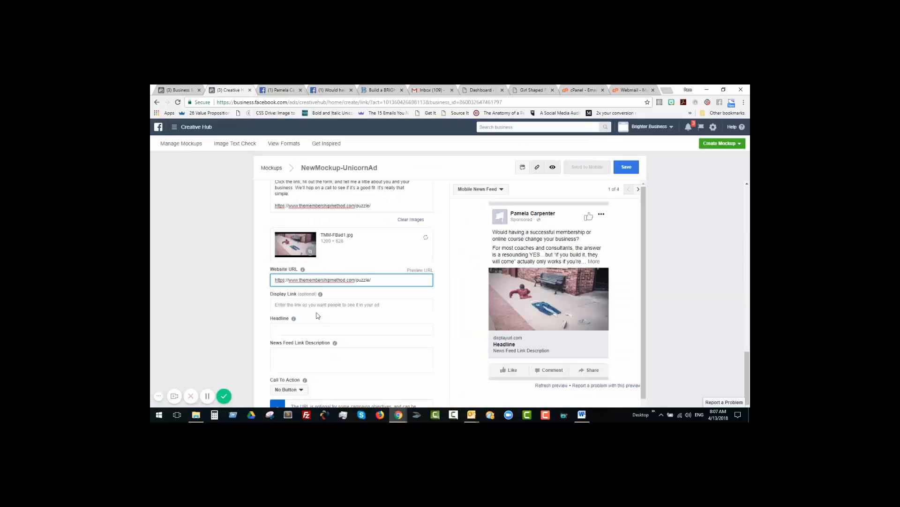
# Step: Enter themembershipmethod.com as the headline and switch the ad preview to Desktop News Feed
pyautogui.click(397, 329)
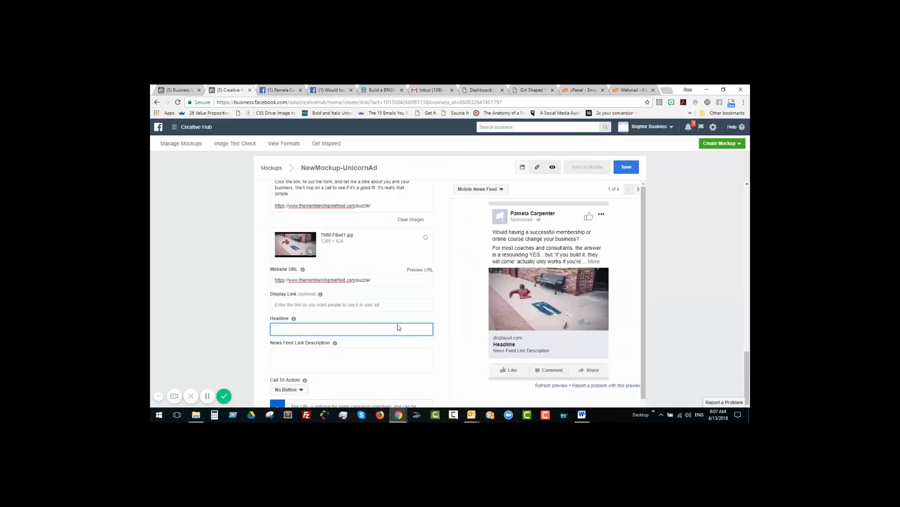
pyautogui.write('themembershipmethod.com')
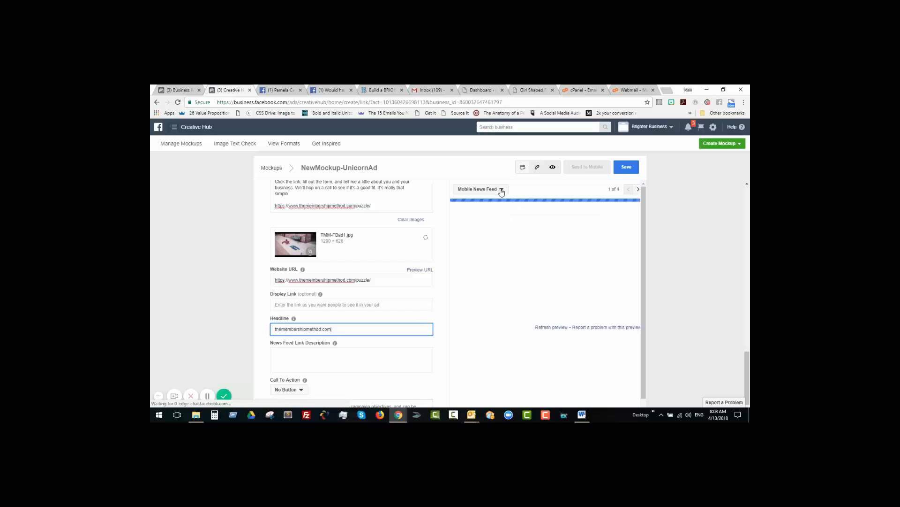
pyautogui.click(501, 190)
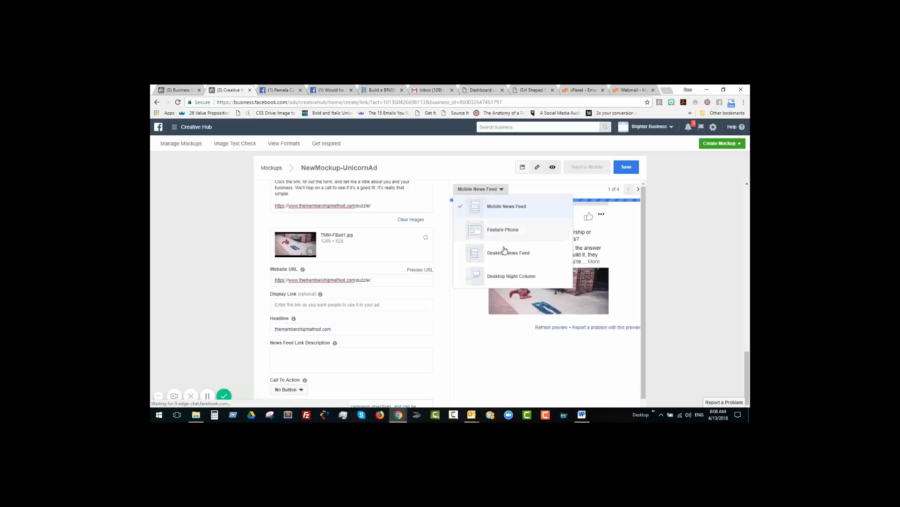
pyautogui.click(504, 251)
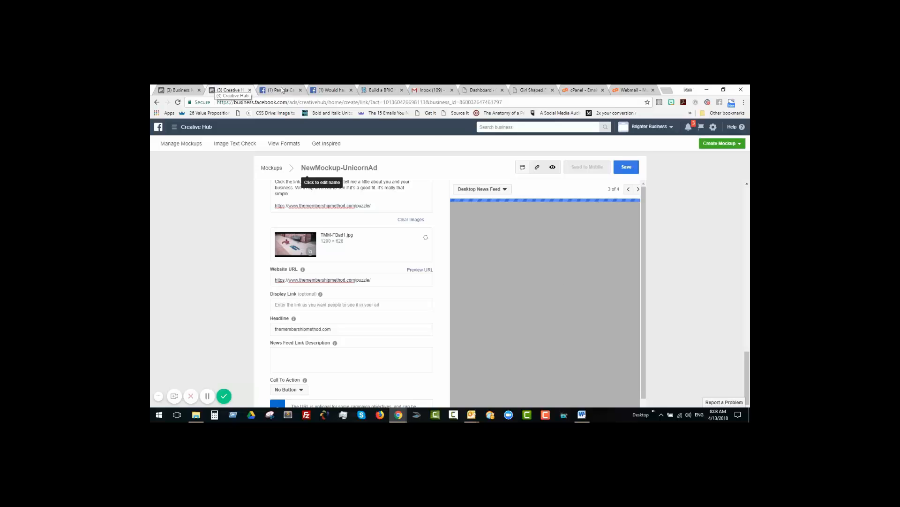
# Step: Check the link card on the original page post and set the mockup's call to action to Learn More
pyautogui.click(282, 90)
pyautogui.scroll(-3, 432, 362)
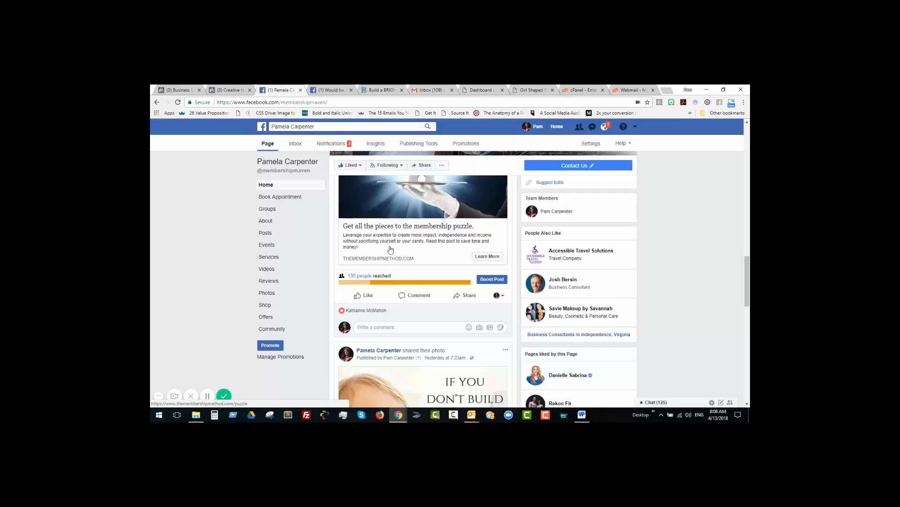
pyautogui.click(334, 91)
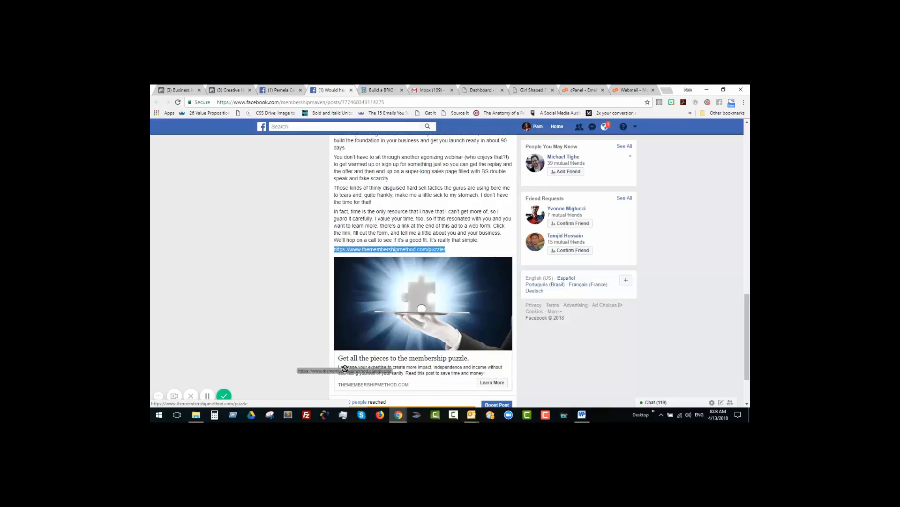
pyautogui.click(230, 89)
# Step: Move themembershipmethod.com from the headline to the display link
pyautogui.moveTo(331, 292); pyautogui.dragTo(274, 291)
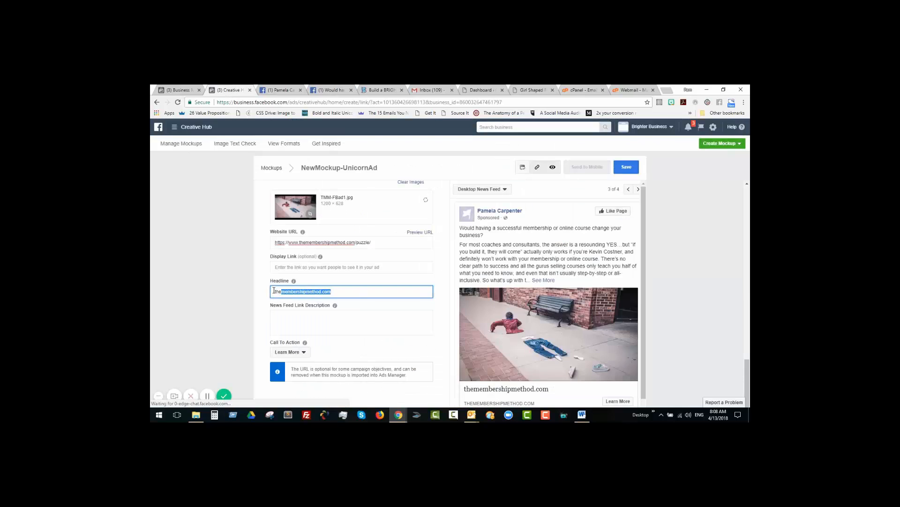
pyautogui.press('BackSpace')
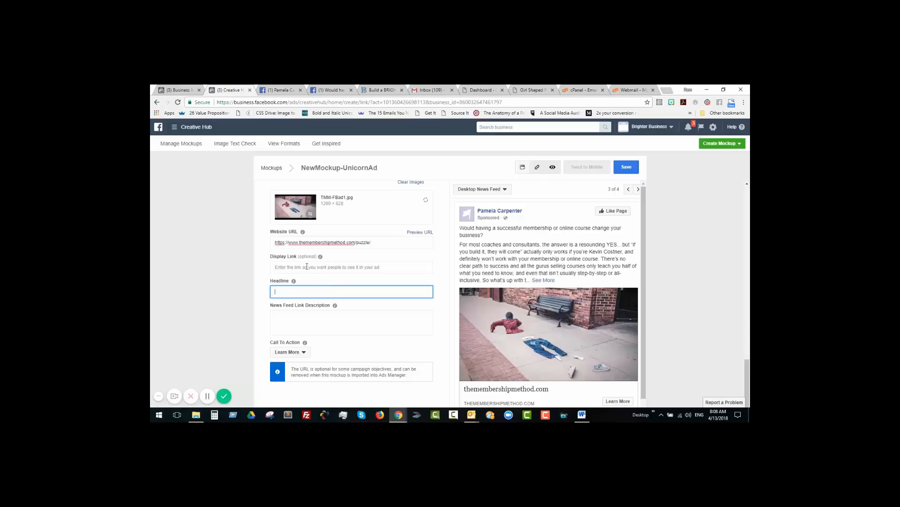
pyautogui.click(307, 267)
pyautogui.hotkey('ctrl', 'v')
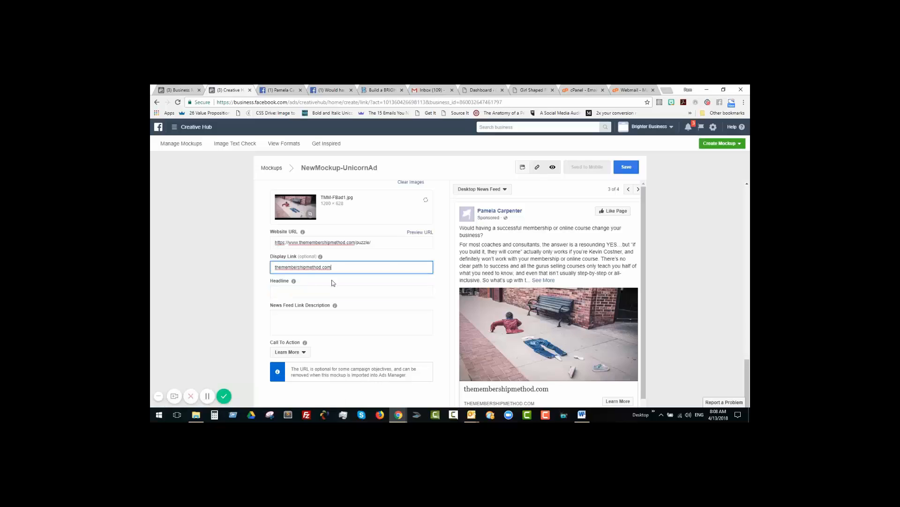
# Step: Set the headline to "Get all the pieces to the membership puzzle", following the original post's link card
pyautogui.click(316, 291)
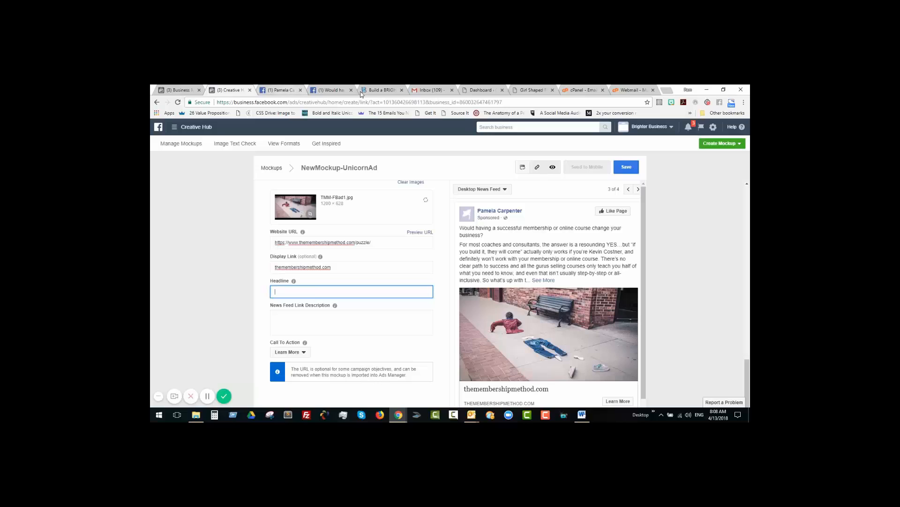
pyautogui.click(335, 91)
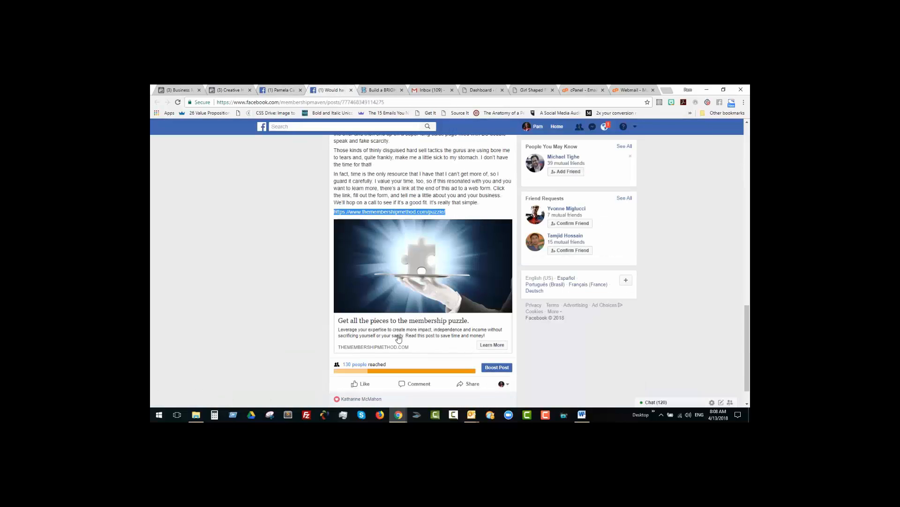
pyautogui.click(236, 91)
# Step: Enter the link description "Leverage your expertise to create more impact, independence, and income without sacrificing yourself or your sanity. Read this post to save time and money."
pyautogui.press('Tab')
pyautogui.write('Leverage your')
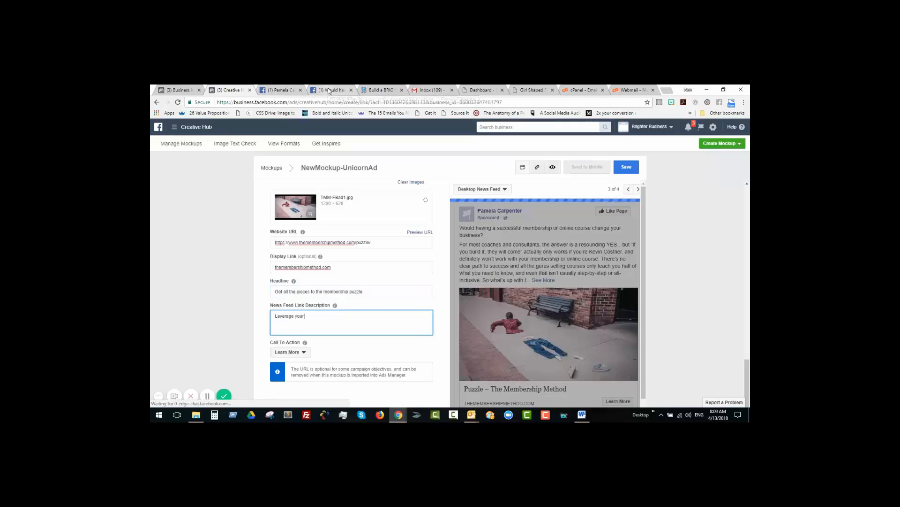
pyautogui.click(280, 90)
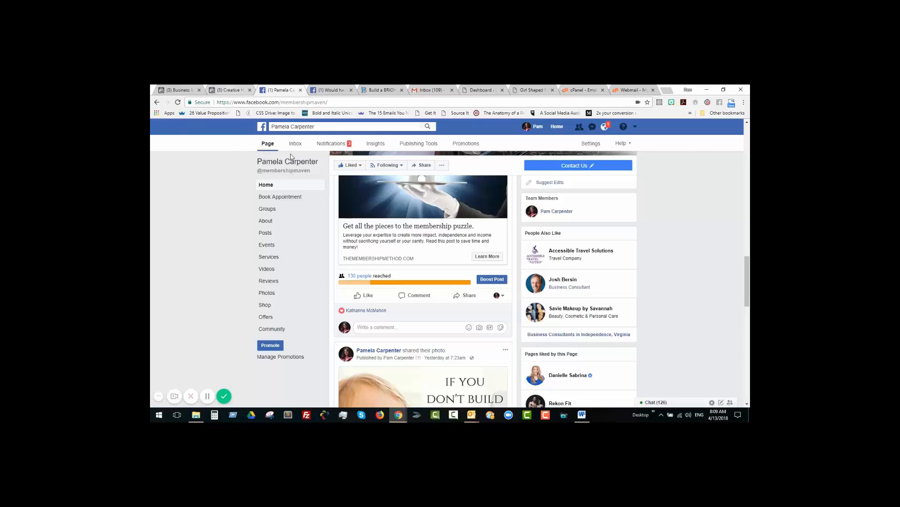
pyautogui.click(229, 90)
# Step: Review the completed desktop ad preview and mockup fields, and save the mockup
pyautogui.scroll(-1, 581, 272)
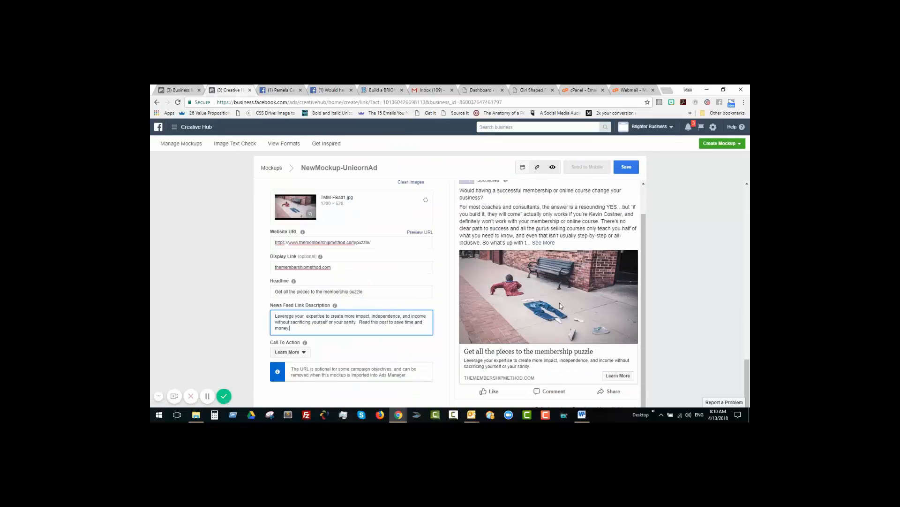
pyautogui.scroll(-1, 554, 314)
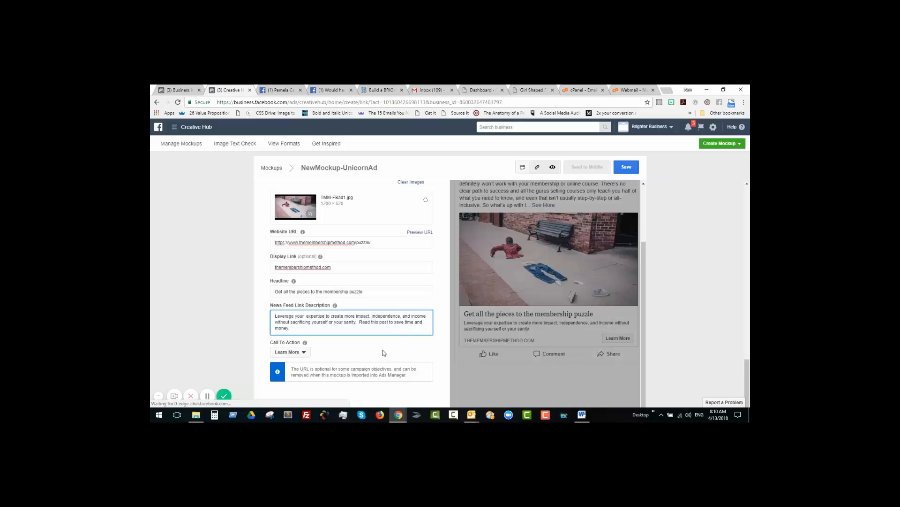
pyautogui.scroll(-1, 384, 353)
pyautogui.scroll(-1, 301, 310)
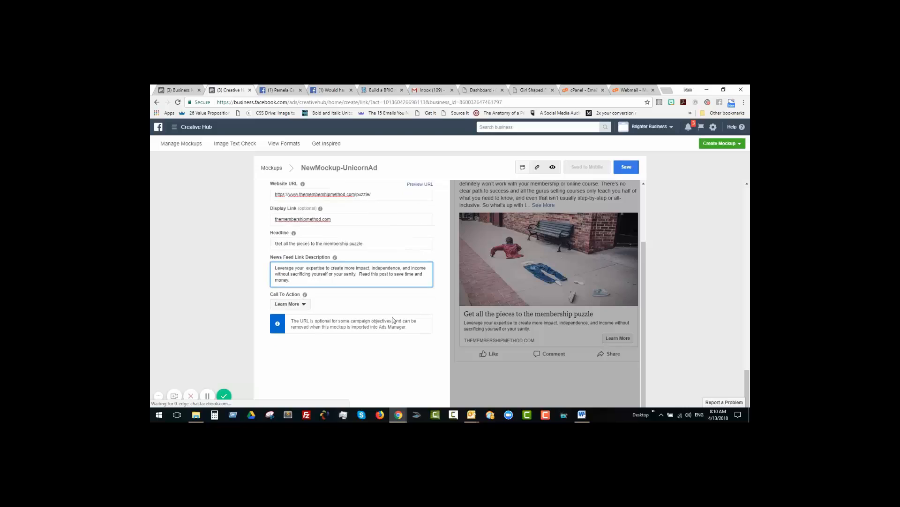
pyautogui.scroll(1, 575, 197)
pyautogui.scroll(1, 575, 197)
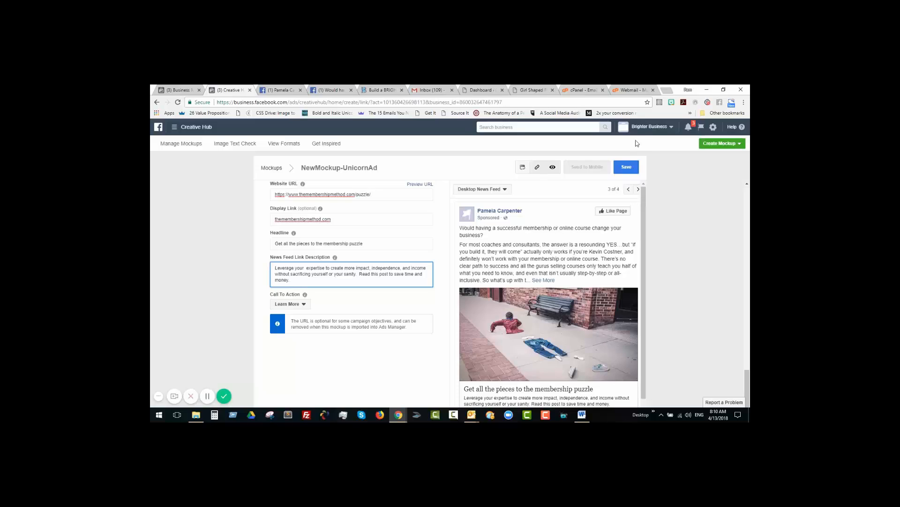
pyautogui.click(629, 170)
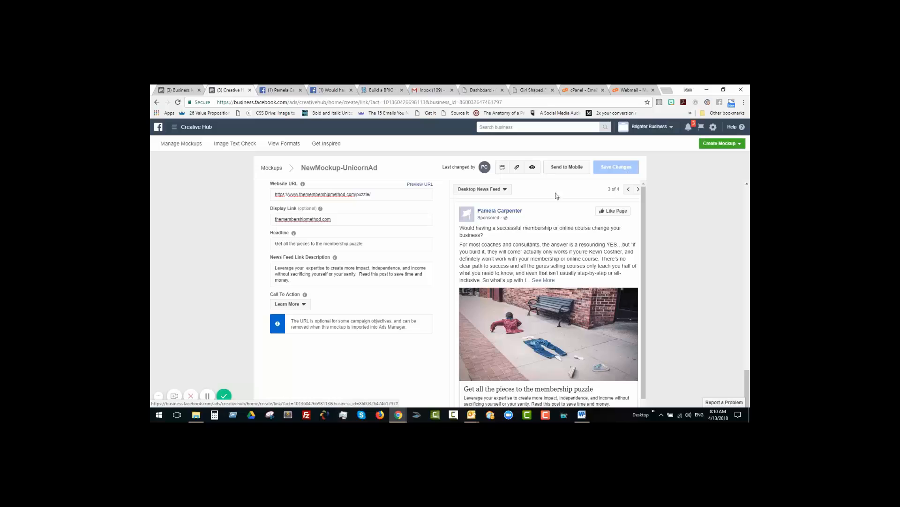
# Step: Open the saved mockup's preview in a new tab and copy its preview URL
pyautogui.click(533, 168)
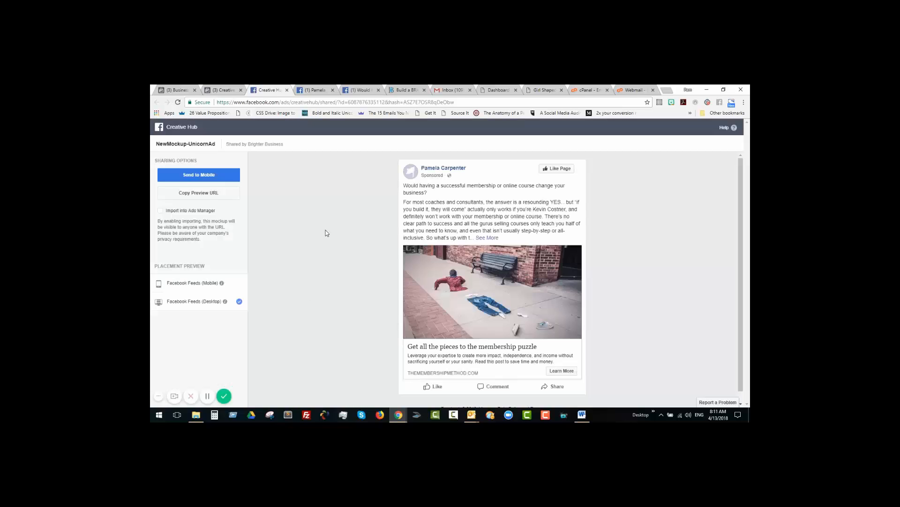
pyautogui.click(212, 195)
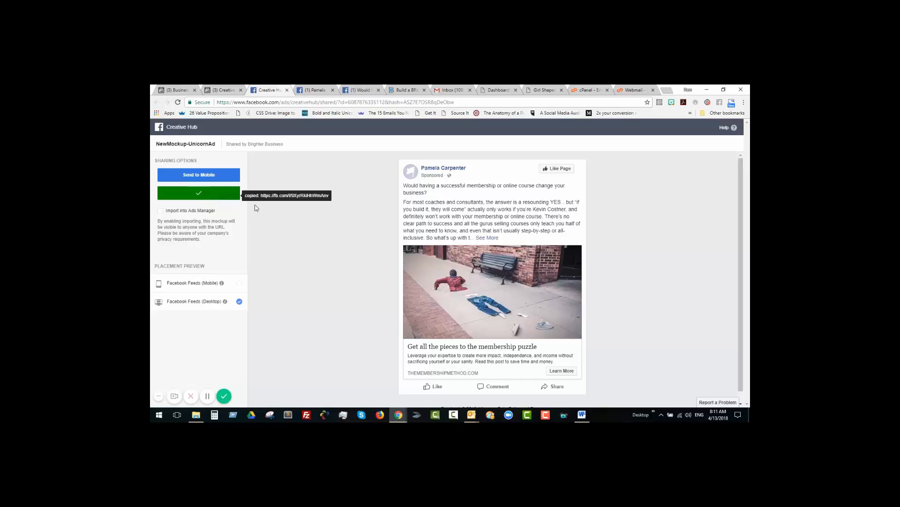
# Step: Enable importing the mockup into Ads Manager, copy the import URL and load it in the newly opened tab
pyautogui.click(161, 211)
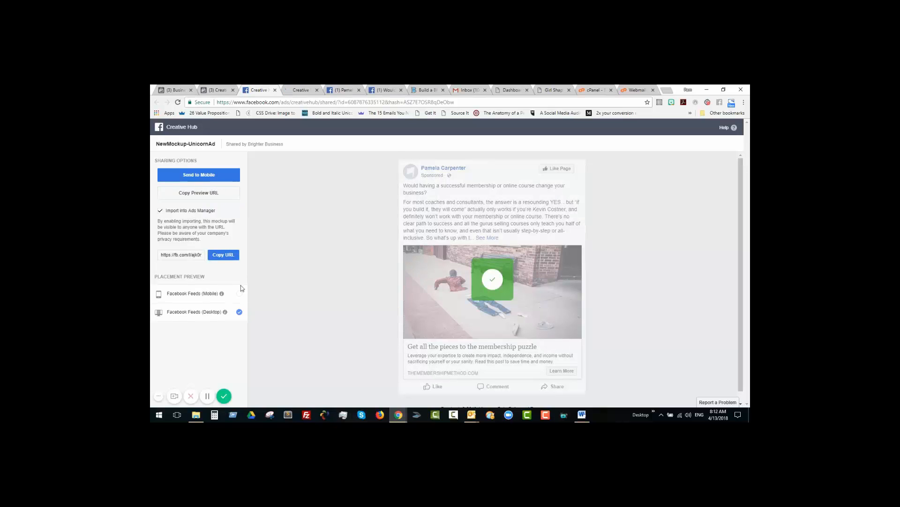
pyautogui.click(227, 256)
pyautogui.click(301, 92)
pyautogui.rightClick(296, 102)
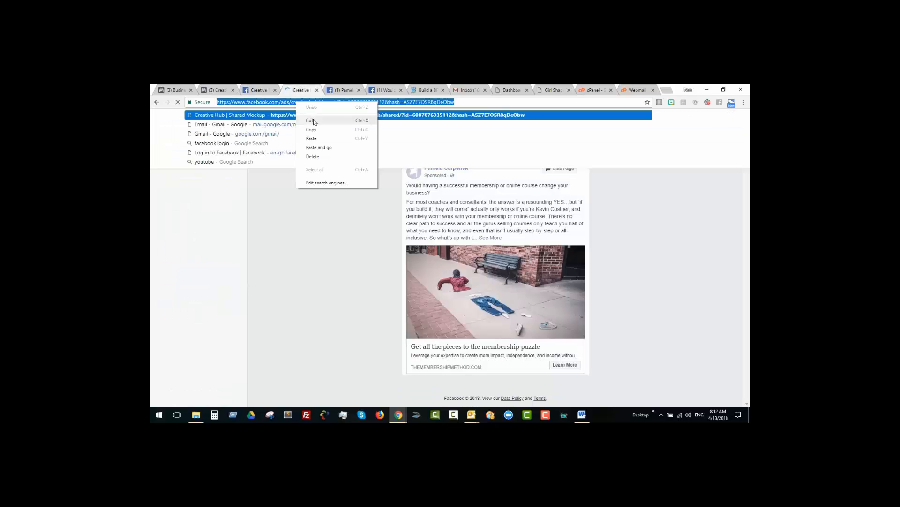
pyautogui.click(322, 149)
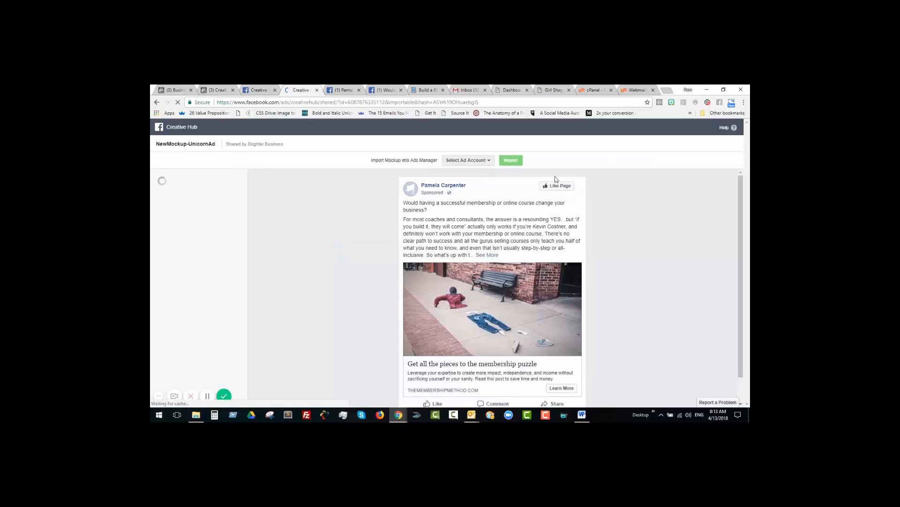
# Step: Import the mockup into the Brighter Business ad account and open it in Ads Manager
pyautogui.click(491, 161)
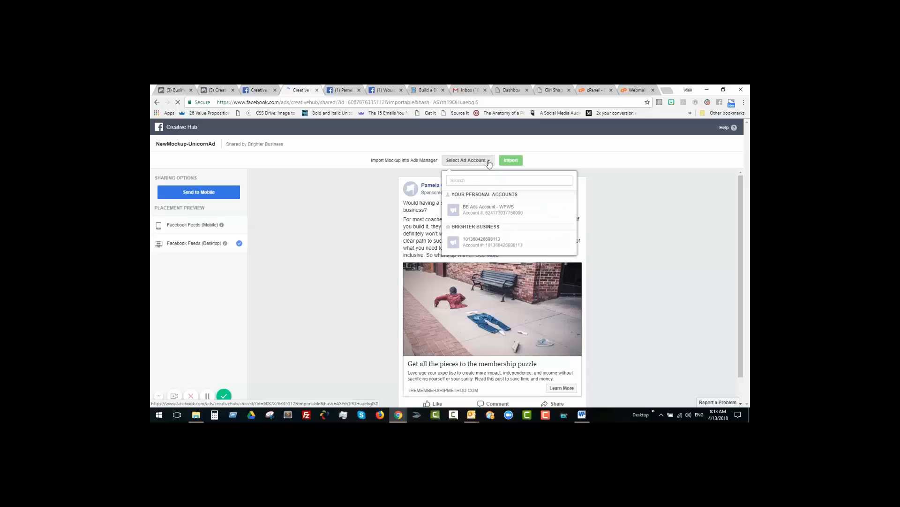
pyautogui.click(492, 244)
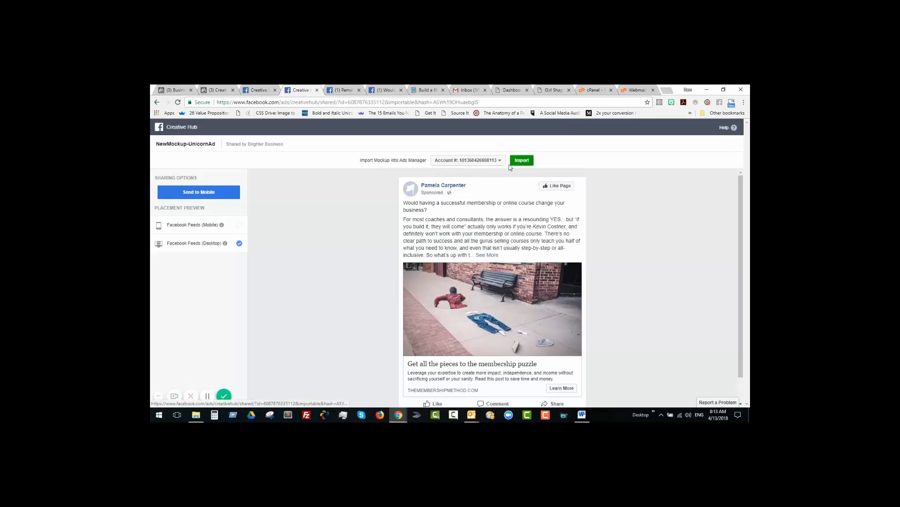
pyautogui.click(524, 162)
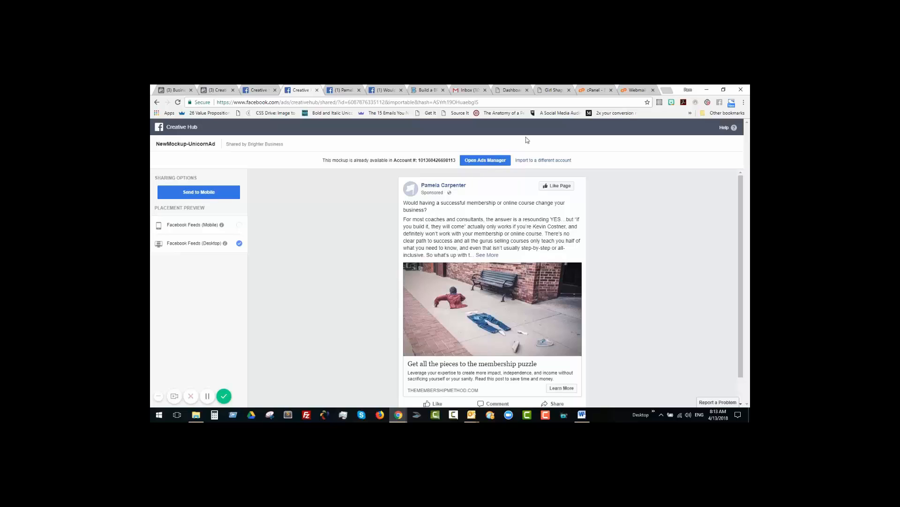
pyautogui.click(495, 161)
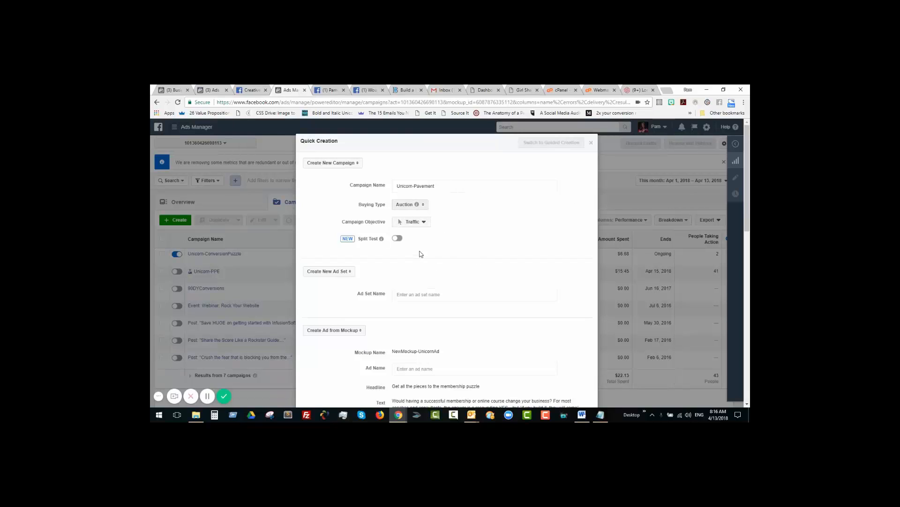
# Step: Set the campaign objective to Conversions and name the new ad set Unicorn-Pavement
pyautogui.click(425, 223)
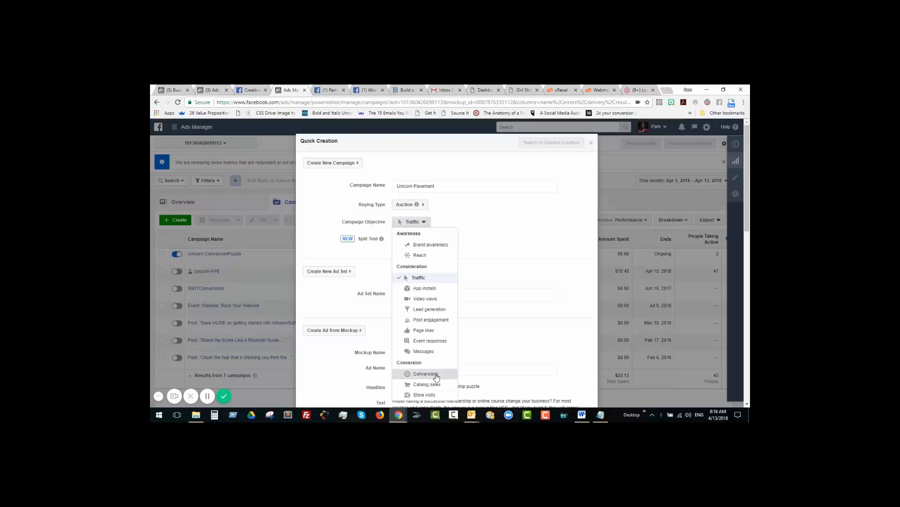
pyautogui.click(436, 375)
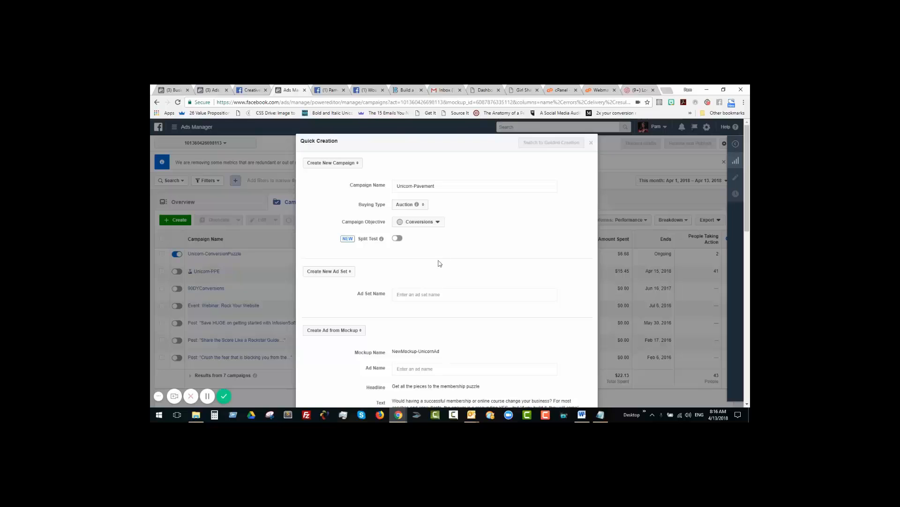
pyautogui.click(463, 294)
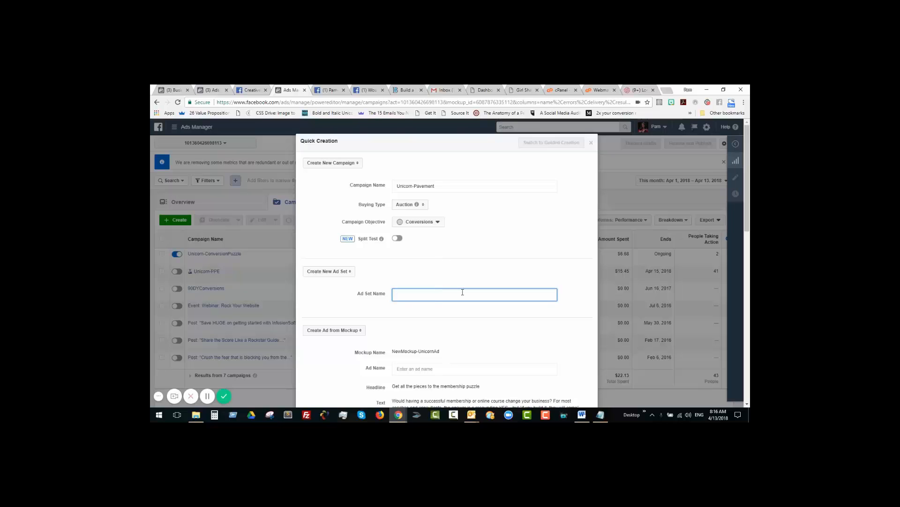
pyautogui.hotkey('ctrl', 'v')
# Step: Name the ad Unicorn-Pavement and review the imported ad text and image through the end of the creation form
pyautogui.scroll(-1, 332, 333)
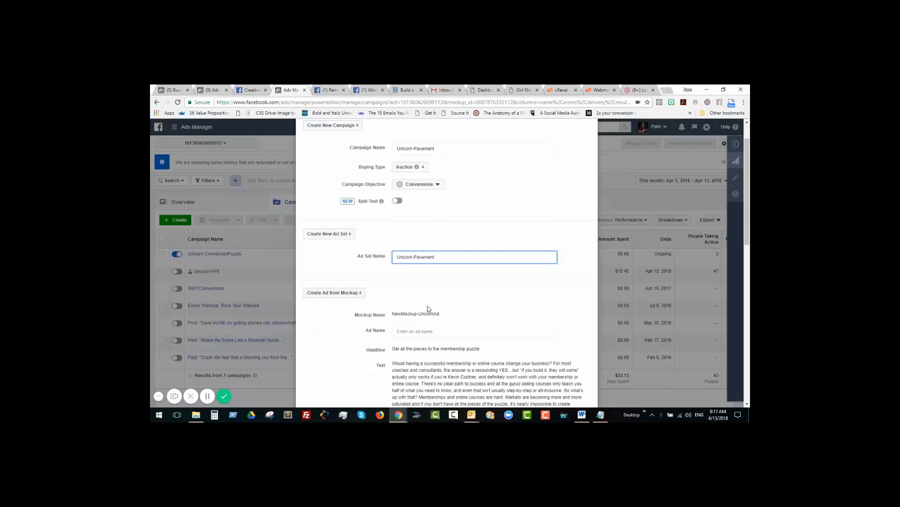
pyautogui.click(435, 330)
pyautogui.hotkey('ctrl', 'v')
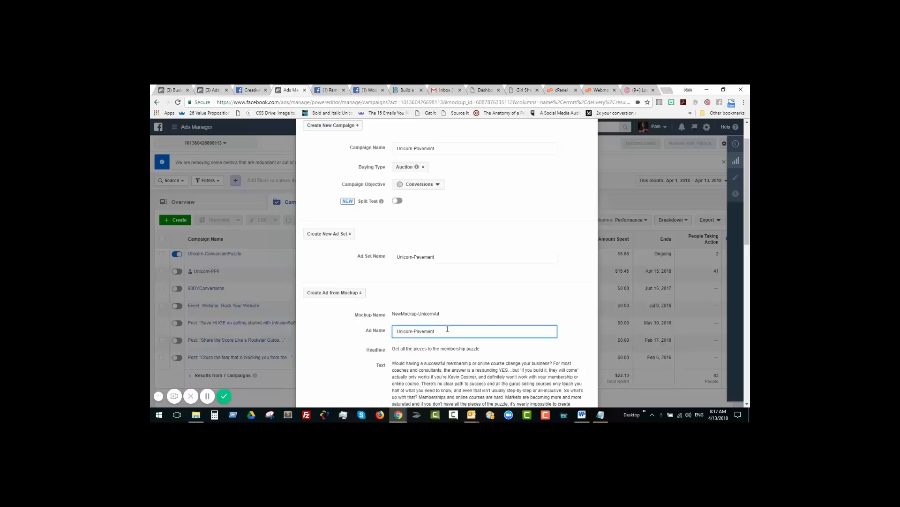
pyautogui.scroll(-1, 450, 334)
pyautogui.scroll(-1, 465, 311)
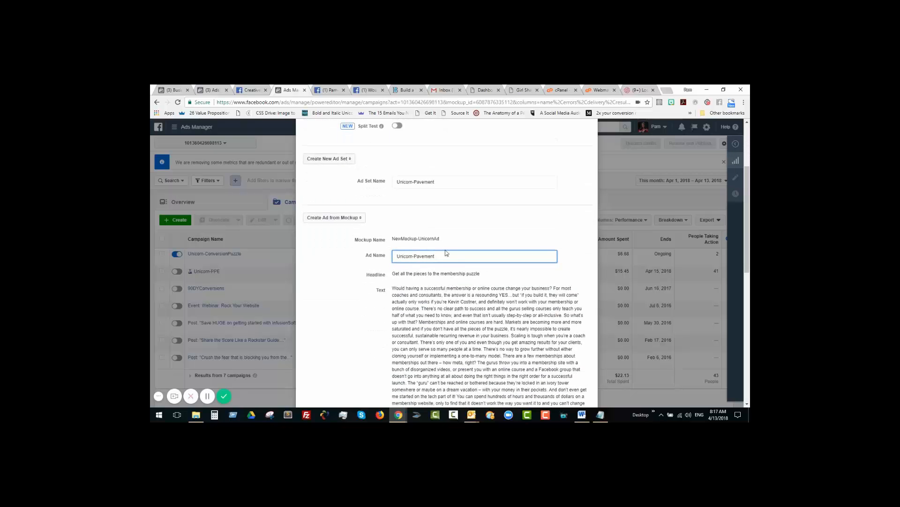
pyautogui.scroll(-1, 437, 306)
pyautogui.scroll(-15, 436, 306)
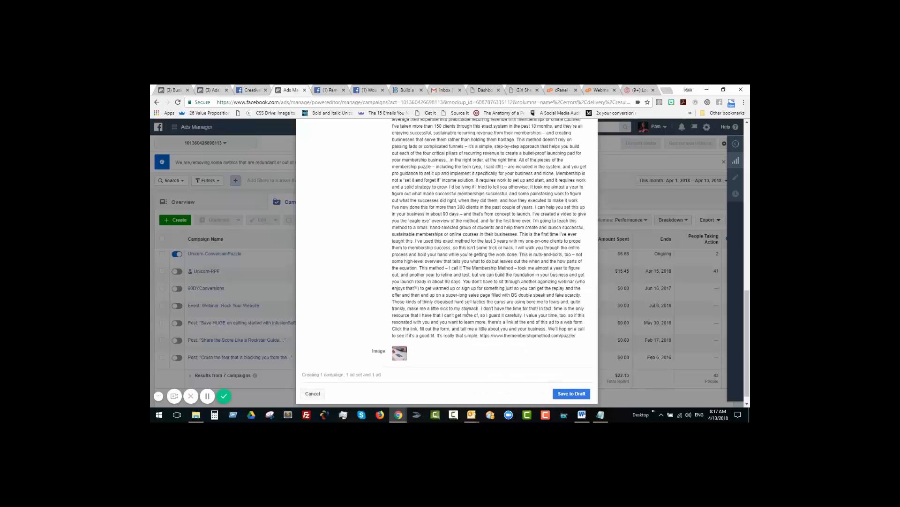
# Step: Save the imported Unicorn-Pavement campaign as a draft and open its ad set for editing
pyautogui.scroll(-1, 468, 312)
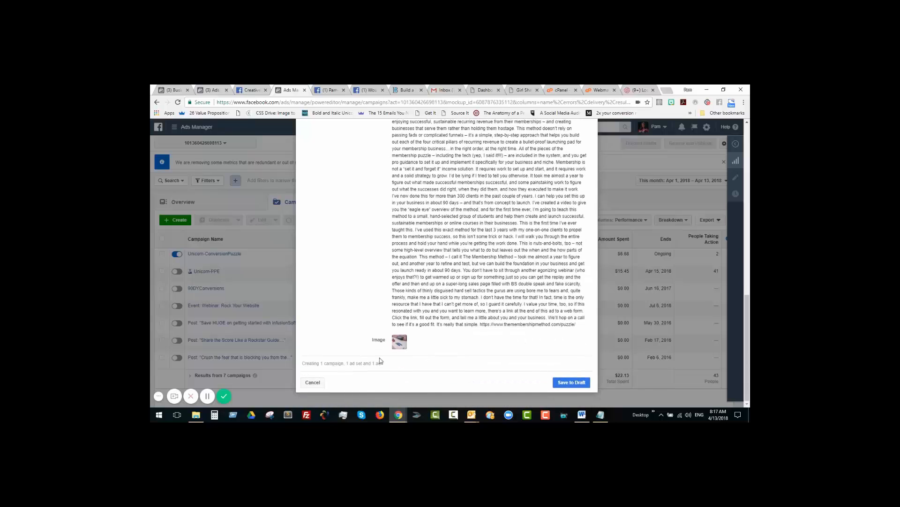
pyautogui.click(572, 385)
pyautogui.click(572, 386)
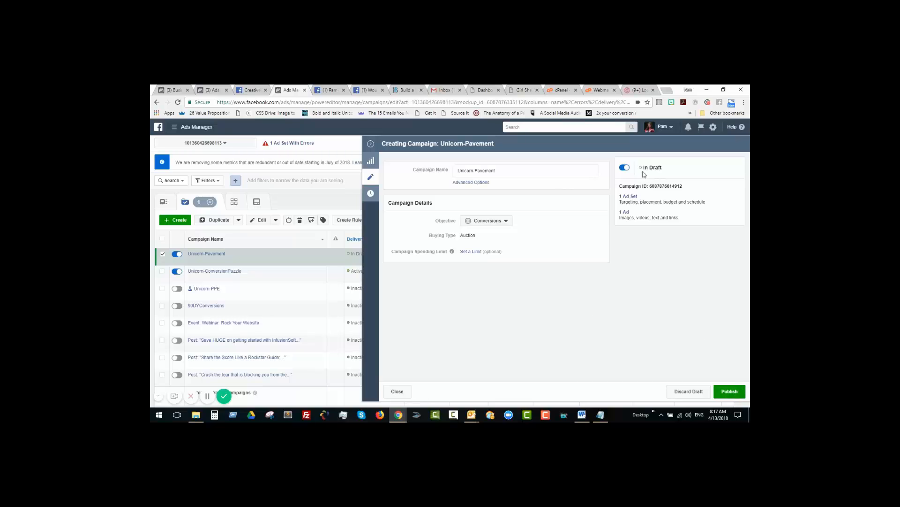
pyautogui.click(630, 197)
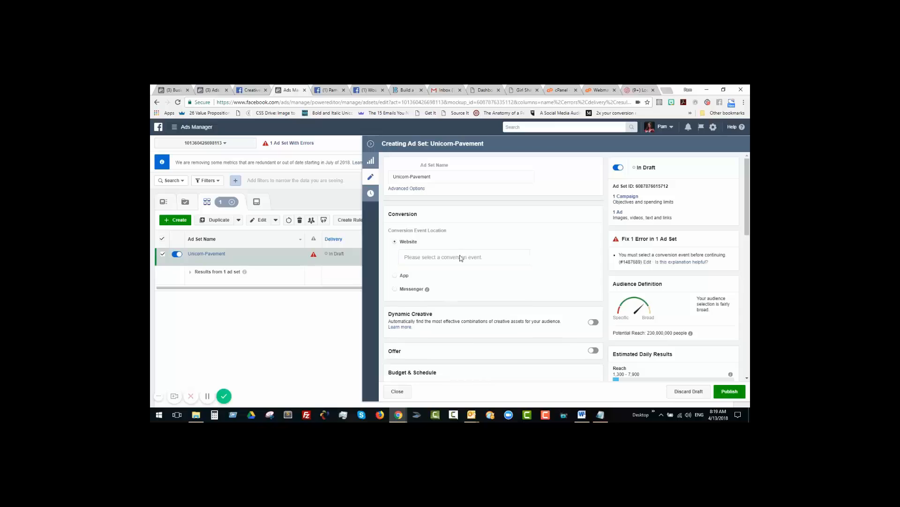
# Step: Set the ad set's website conversion event to Initiate Checkout from the BrighterBusiness pixel
pyautogui.click(456, 257)
pyautogui.click(443, 257)
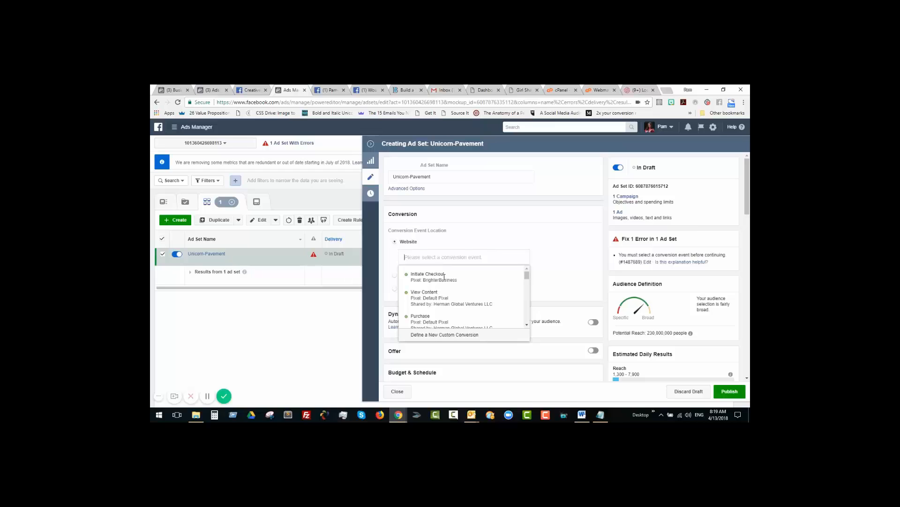
pyautogui.click(441, 278)
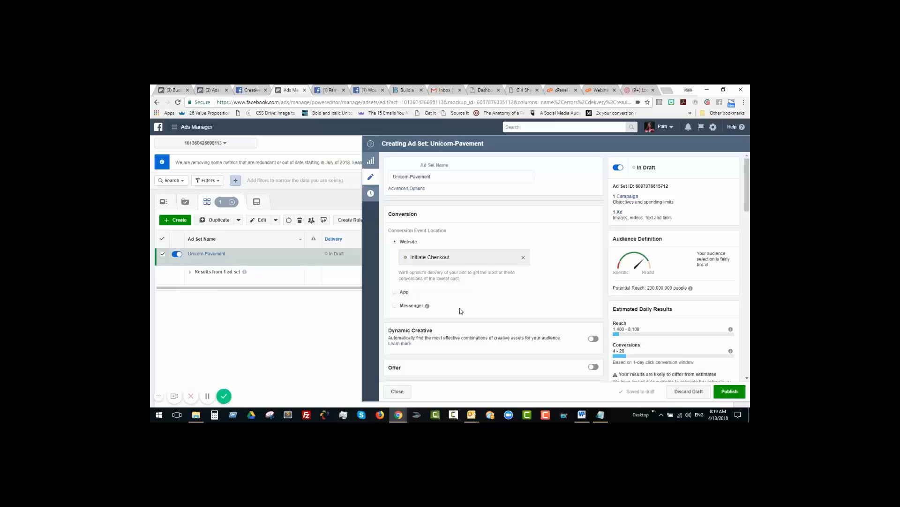
# Step: Apply the saved target audience 1.3M-Unicorn to the Unicorn-Pavement ad set
pyautogui.scroll(-1, 453, 335)
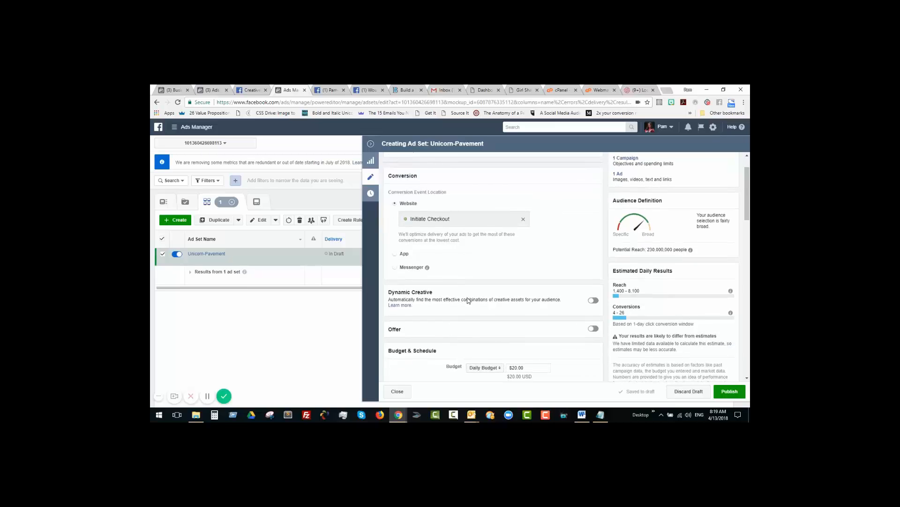
pyautogui.scroll(-3, 471, 296)
pyautogui.scroll(-3, 511, 300)
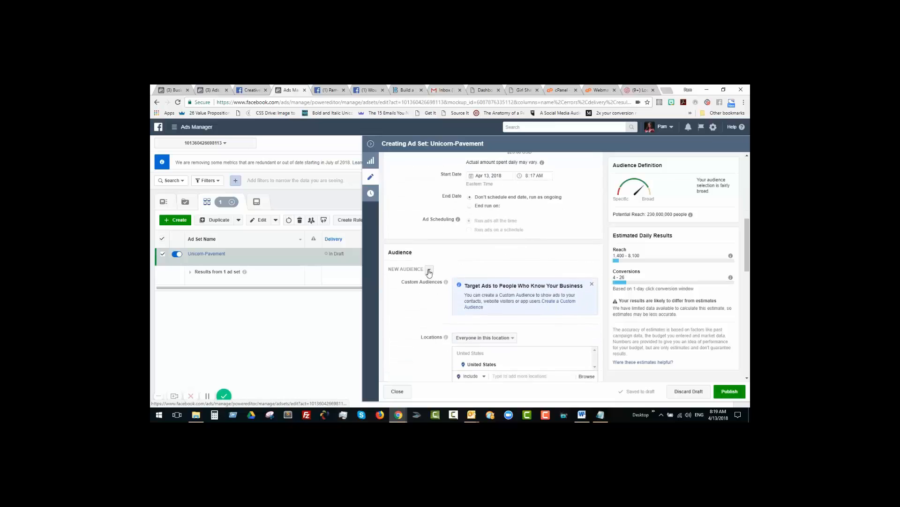
pyautogui.click(430, 271)
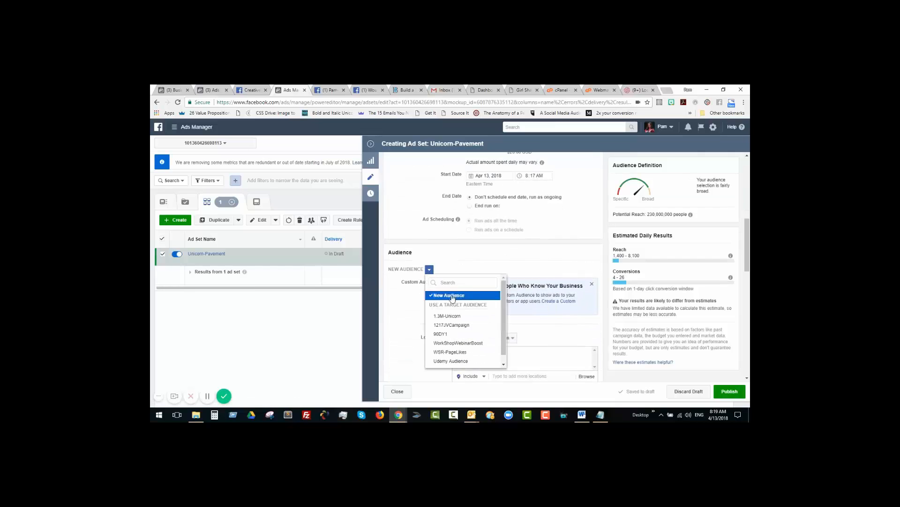
pyautogui.moveTo(452, 319)
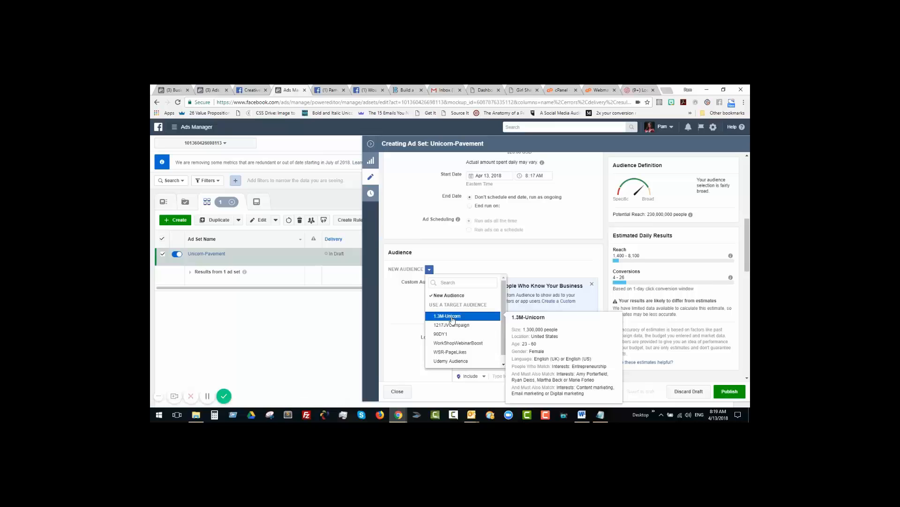
pyautogui.click(452, 318)
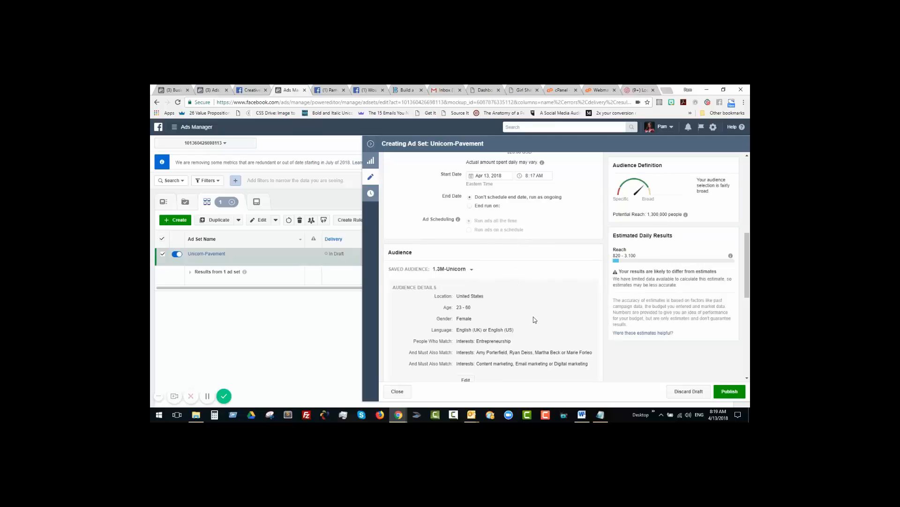
# Step: Remove Facebook Instant Articles, Marketplace and the whole Audience Network from the ad set's placements
pyautogui.scroll(-8, 535, 320)
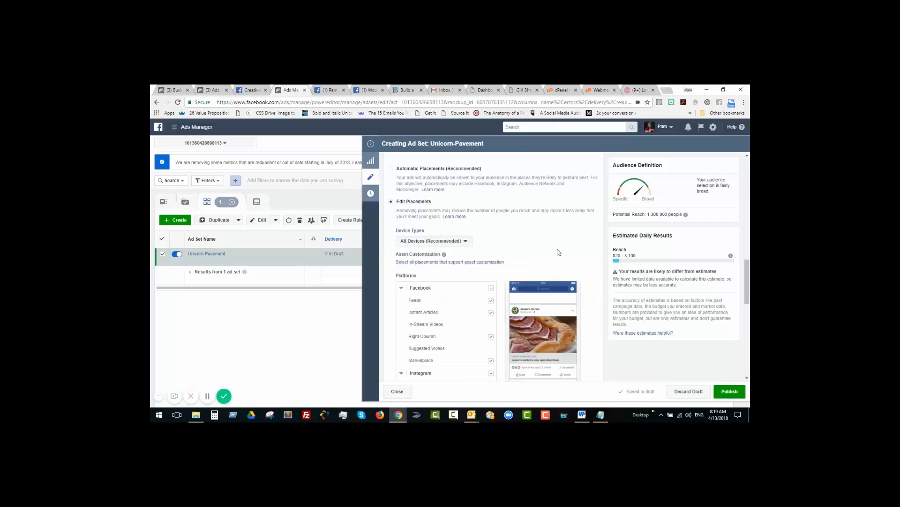
pyautogui.click(492, 313)
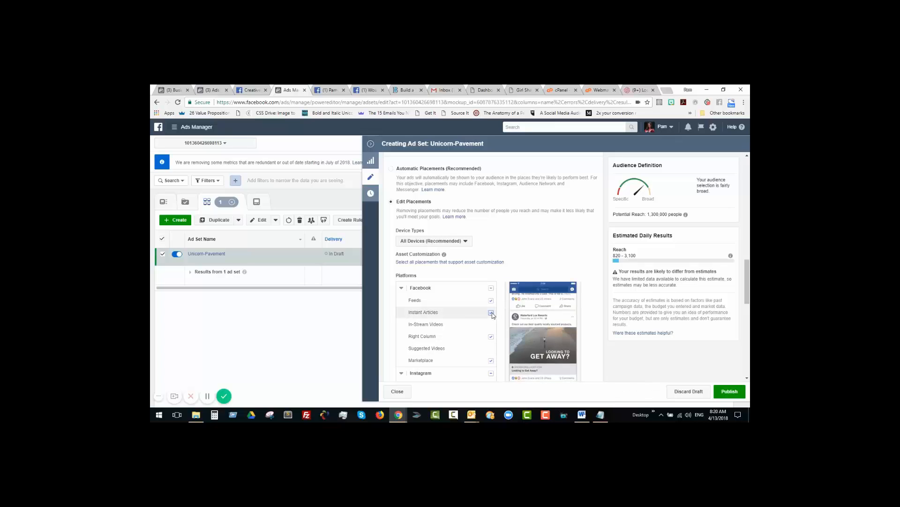
pyautogui.click(492, 313)
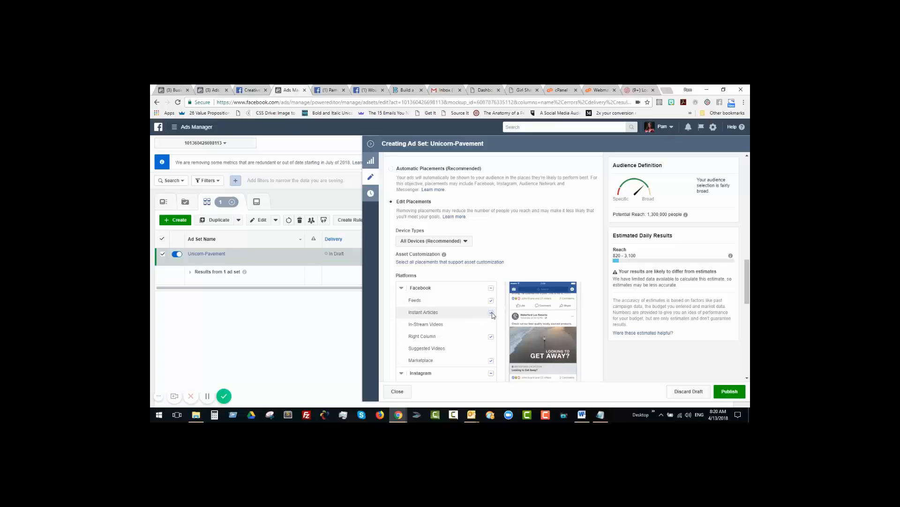
pyautogui.click(491, 312)
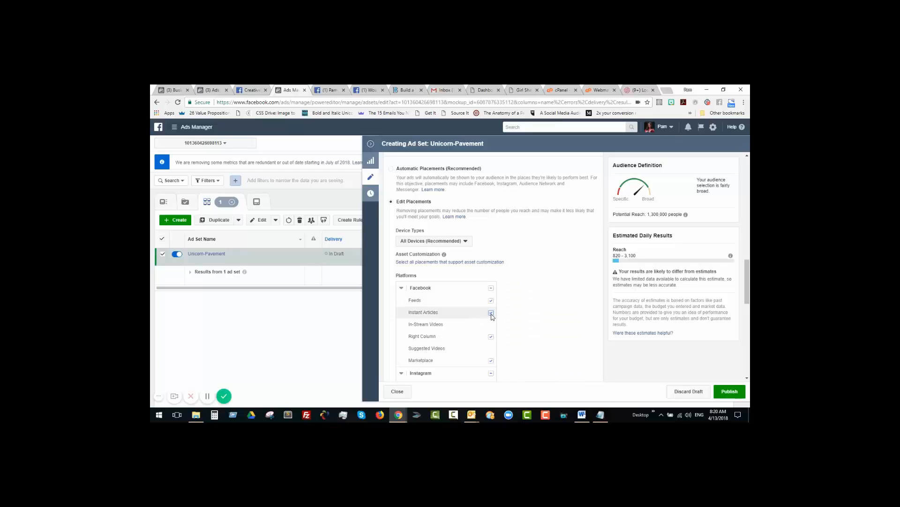
pyautogui.click(491, 361)
pyautogui.scroll(-4, 497, 282)
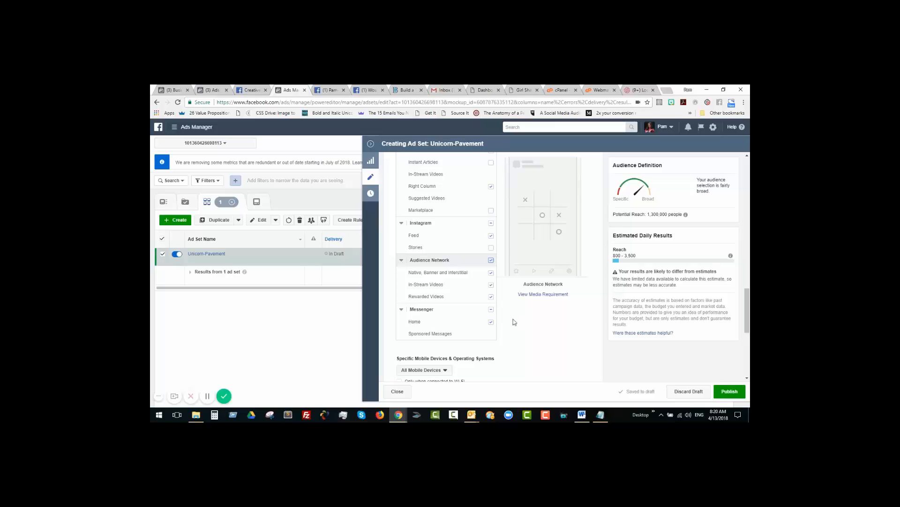
pyautogui.click(491, 260)
# Step: Set the ad set's conversion window to 1 day click and publish the drafted campaign
pyautogui.scroll(-4, 512, 240)
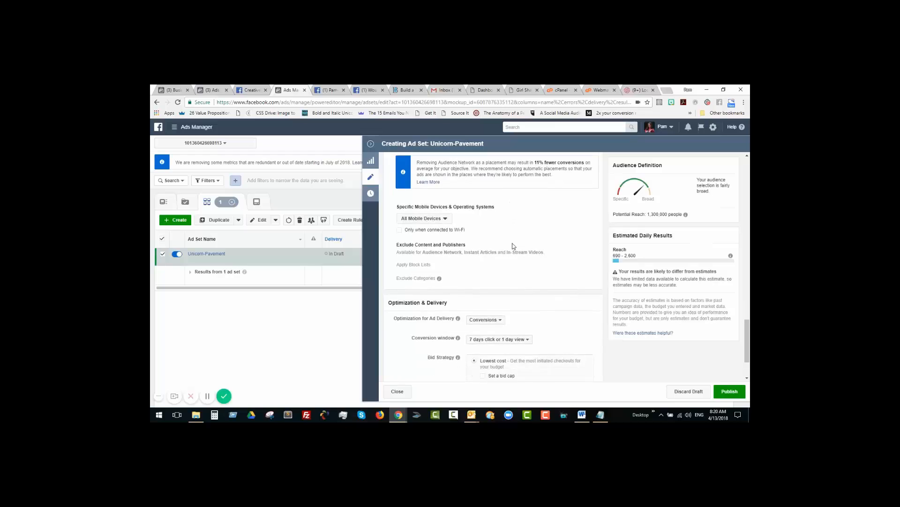
pyautogui.scroll(-3, 513, 246)
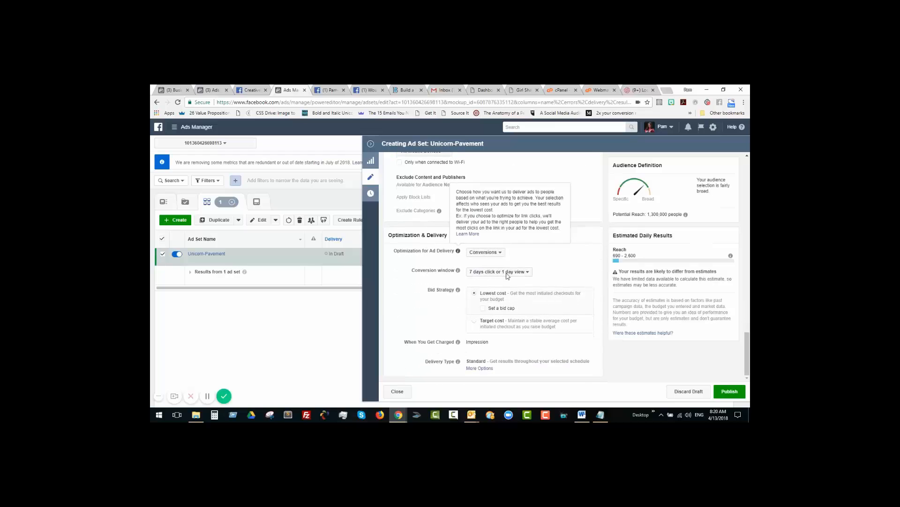
pyautogui.click(507, 274)
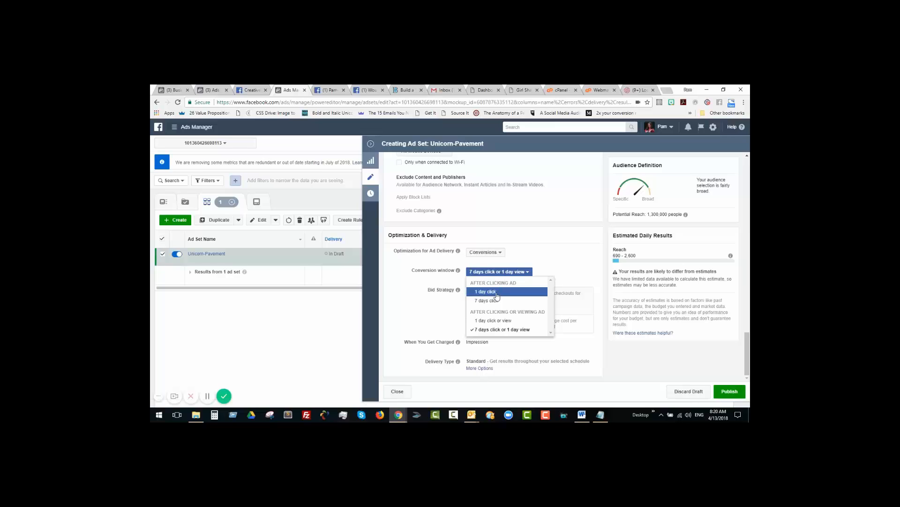
pyautogui.click(498, 296)
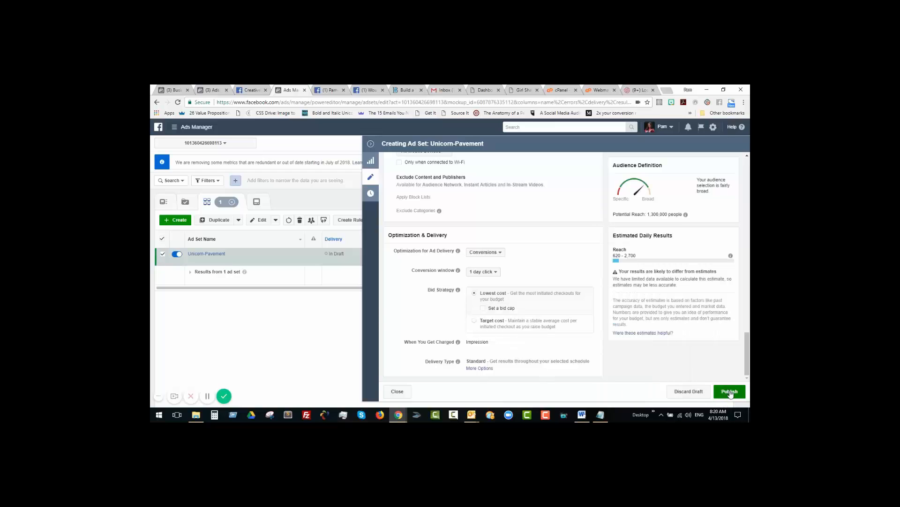
pyautogui.click(730, 393)
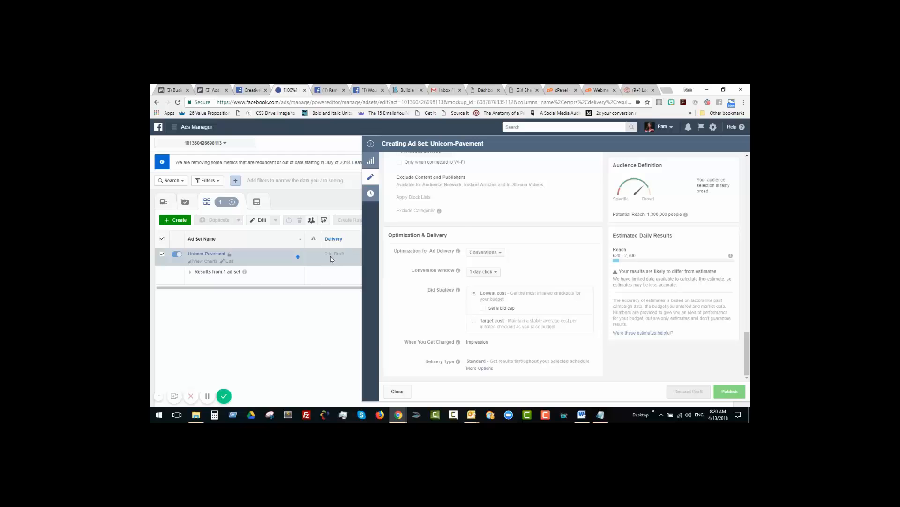
pyautogui.click(327, 301)
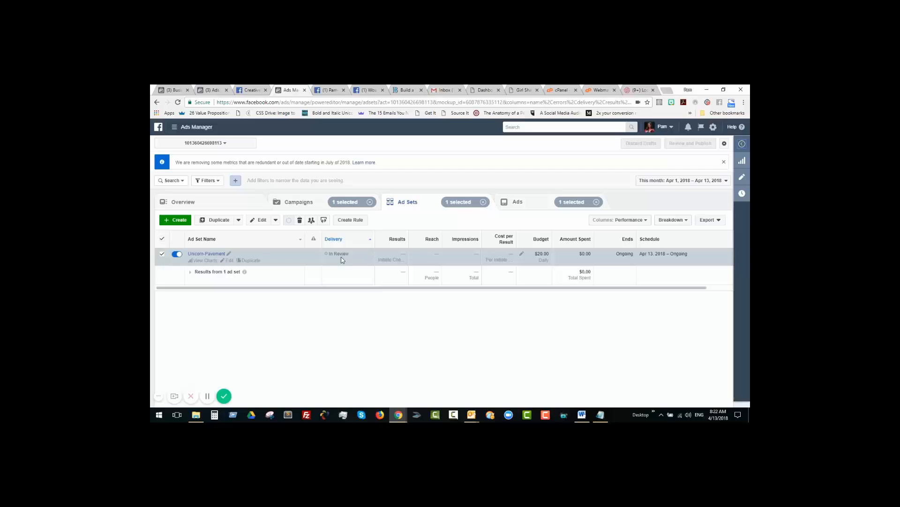
# Step: Reload the Ads Posts list in Page Posts and select the newest ad post, created Apr 13, 2018
pyautogui.click(212, 90)
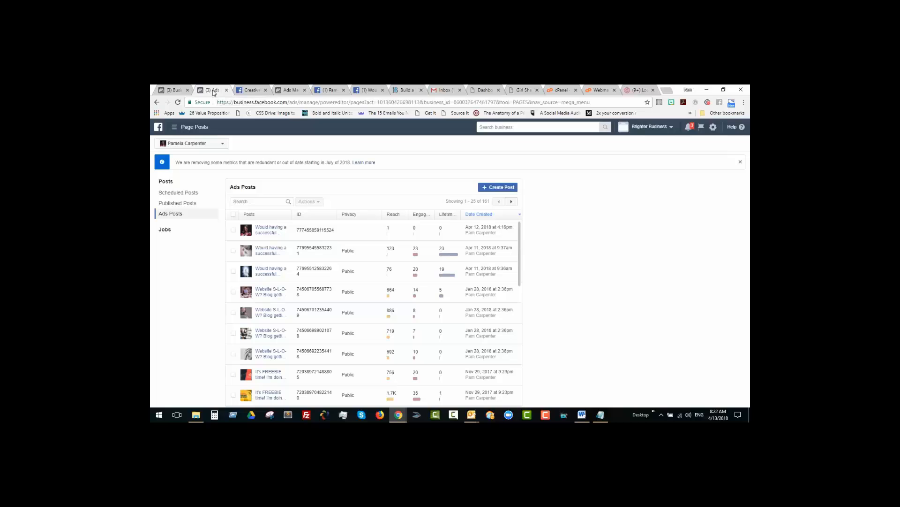
pyautogui.rightClick(212, 90)
pyautogui.click(224, 109)
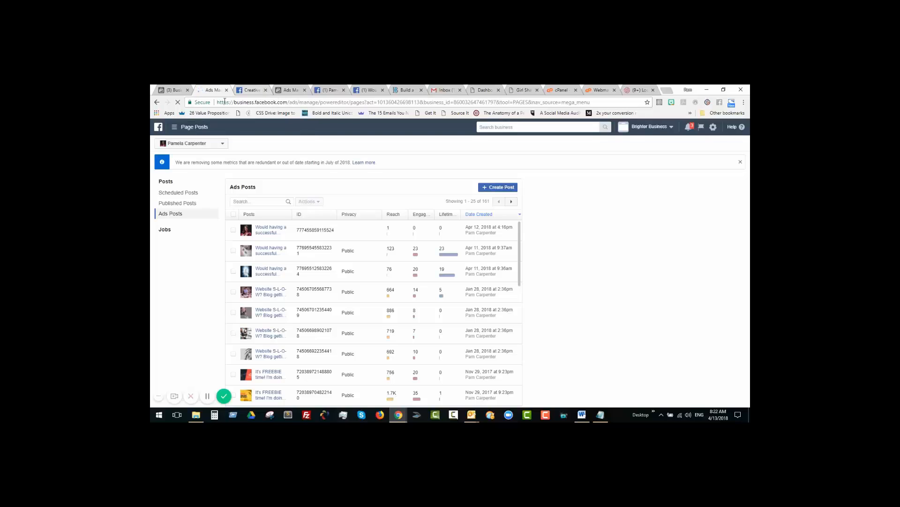
pyautogui.click(266, 90)
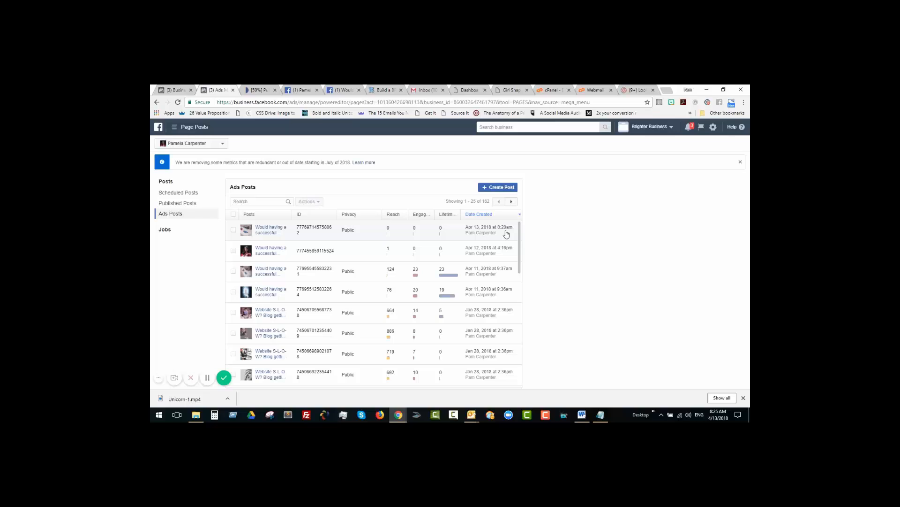
pyautogui.click(233, 230)
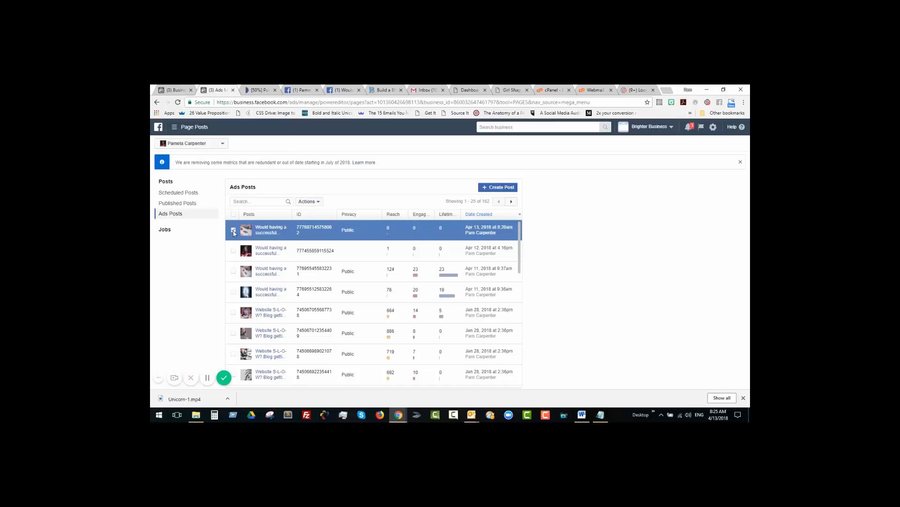
pyautogui.click(309, 202)
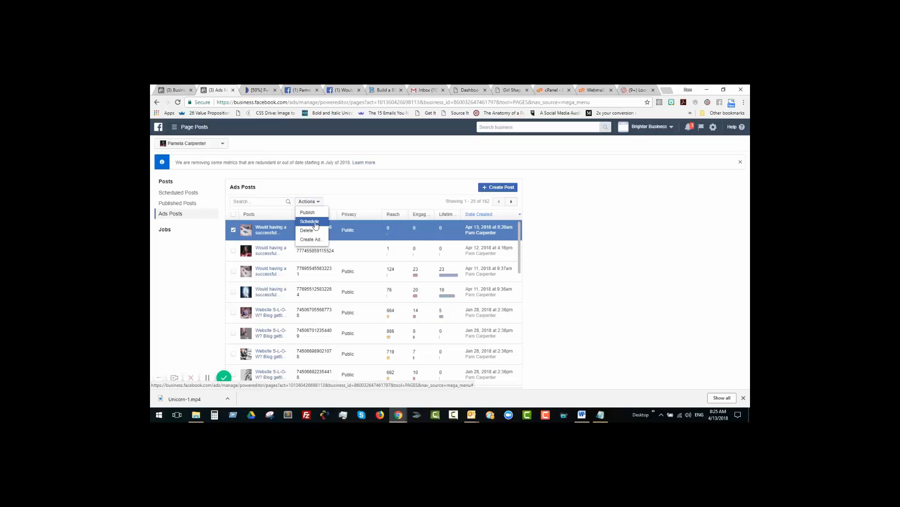
pyautogui.click(316, 225)
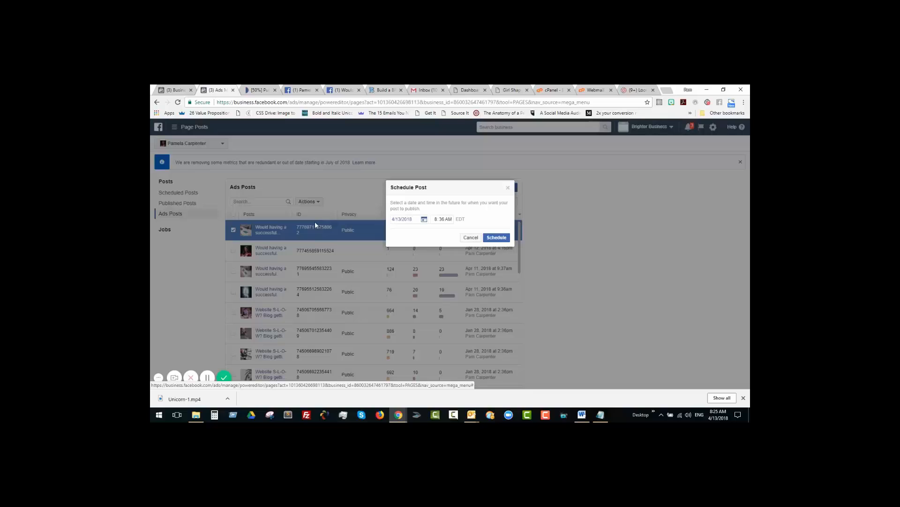
pyautogui.click(425, 220)
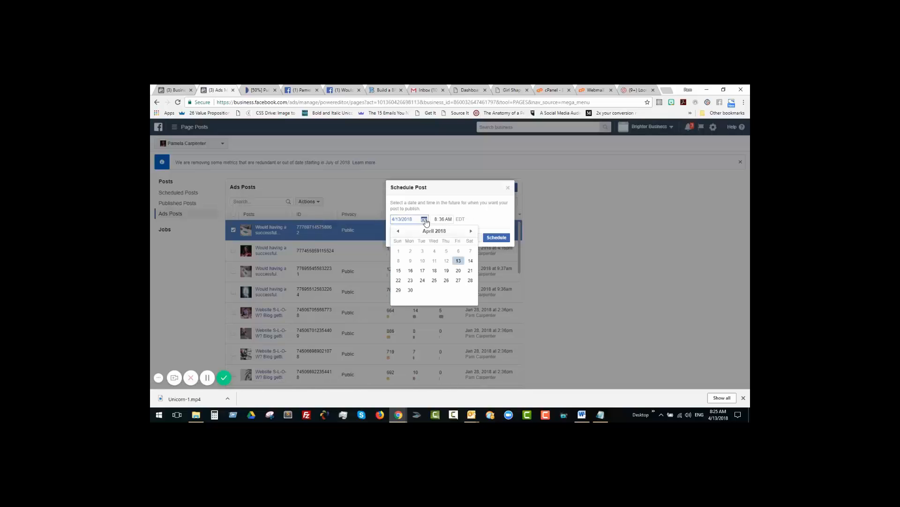
pyautogui.click(410, 270)
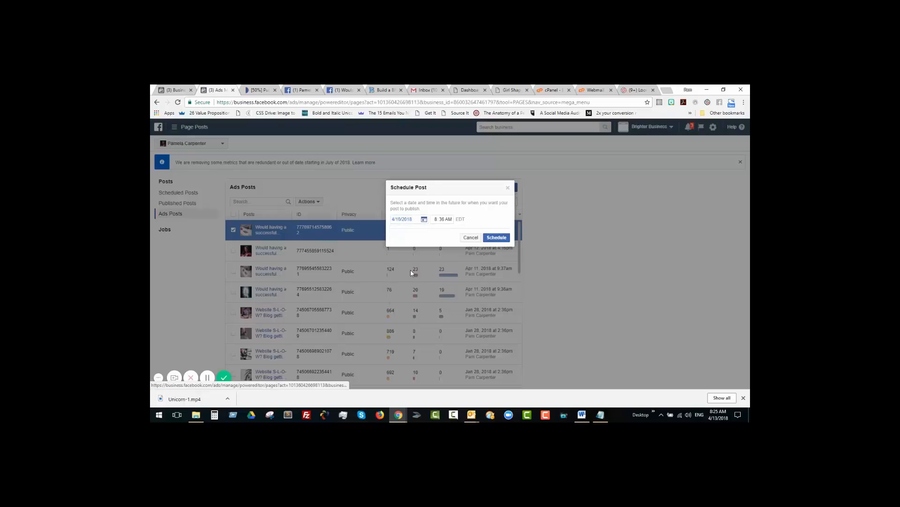
pyautogui.click(441, 220)
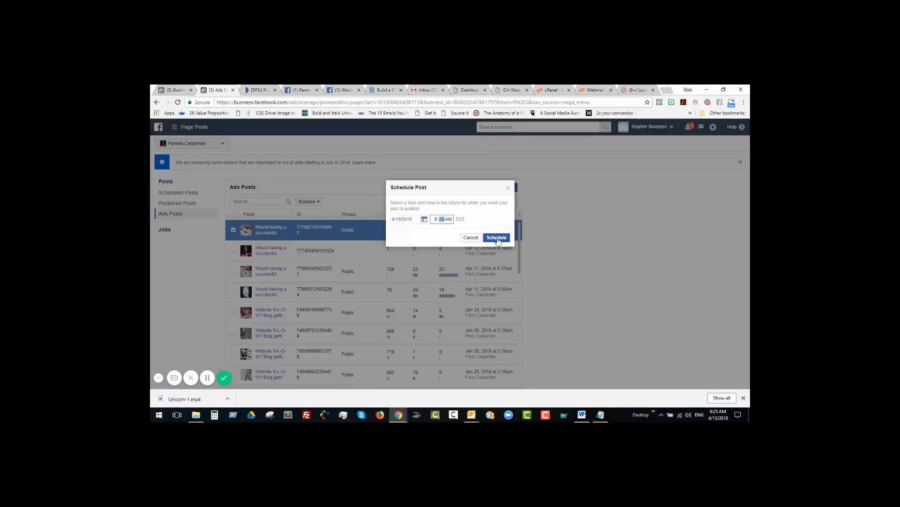
pyautogui.click(471, 237)
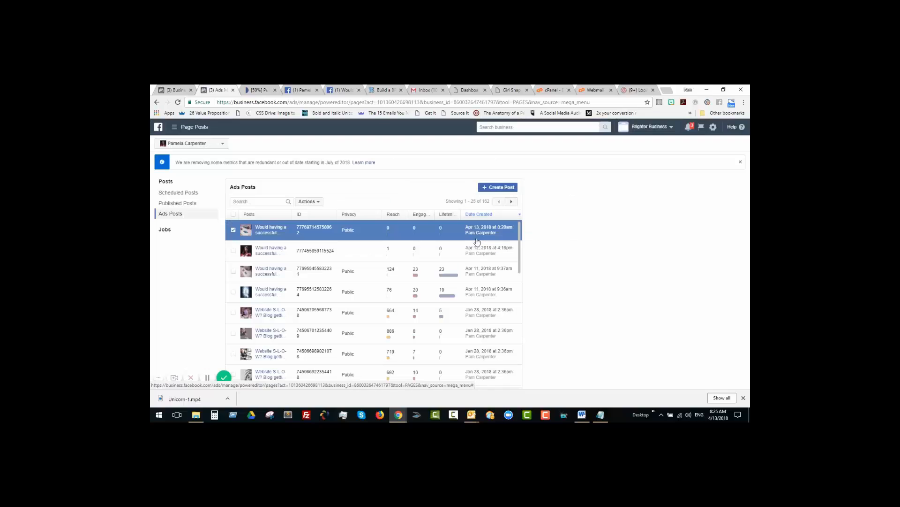
# Step: Publish the selected ad post to the Facebook page and switch to the already open page
pyautogui.click(320, 203)
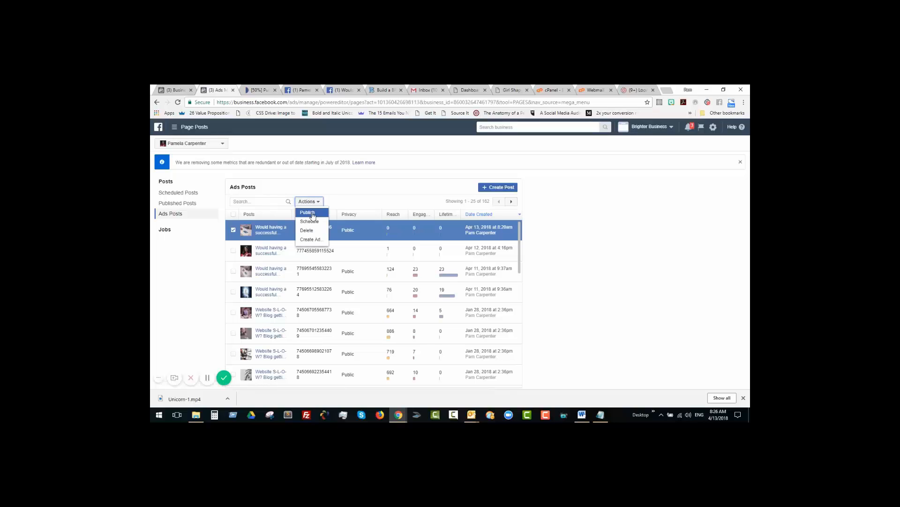
pyautogui.click(312, 214)
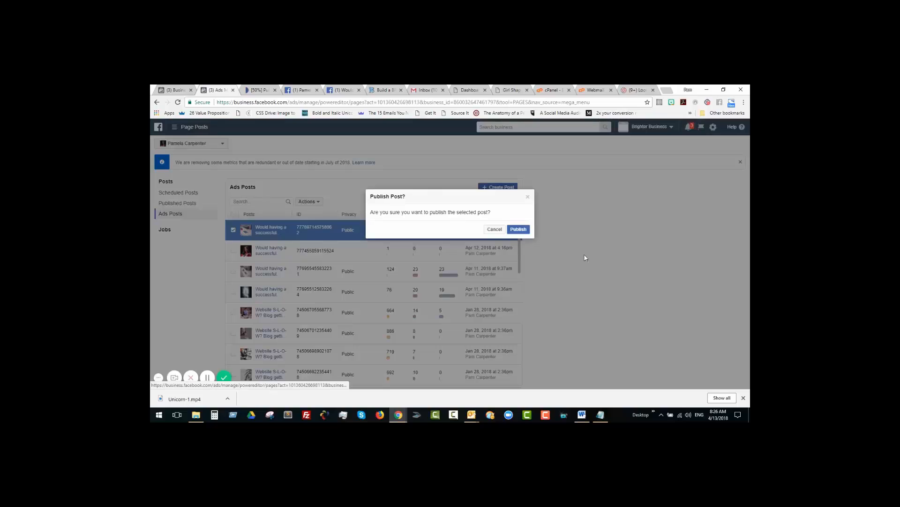
pyautogui.click(517, 231)
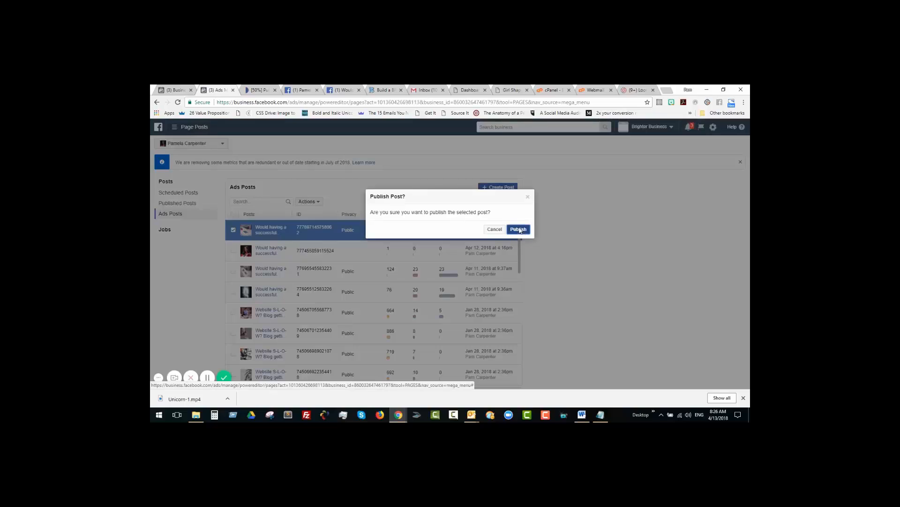
pyautogui.click(302, 91)
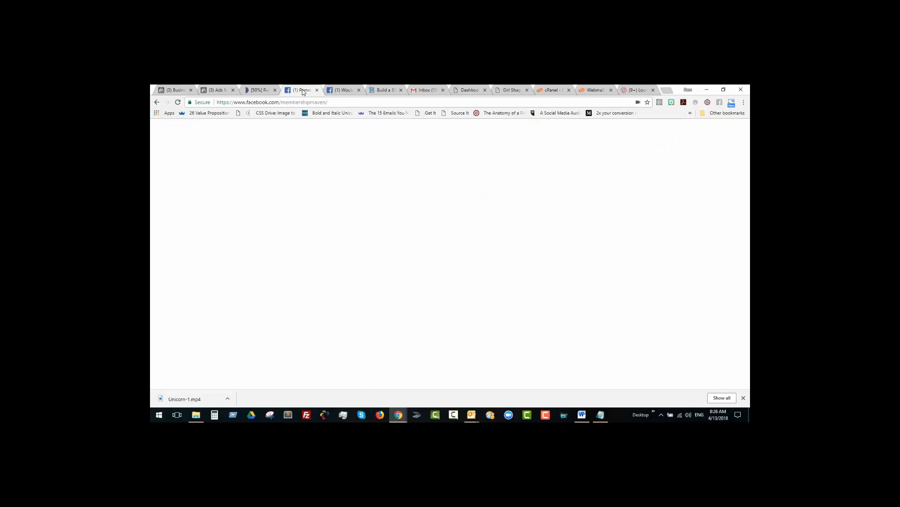
# Step: Reload the Facebook page and examine the newly published "Get all the pieces to the membership puzzle" post, including its text, image and link preview
pyautogui.rightClick(303, 90)
pyautogui.click(315, 108)
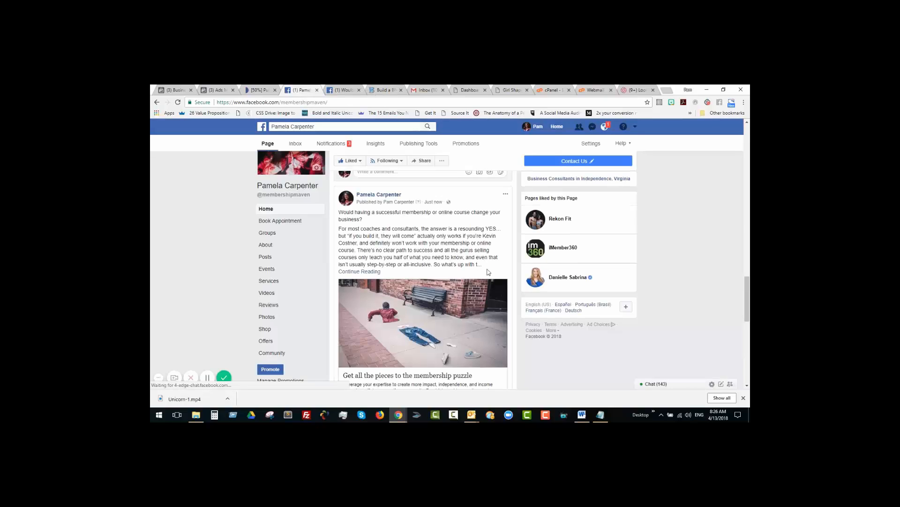
pyautogui.scroll(-1, 750, 223)
pyautogui.scroll(2, 461, 247)
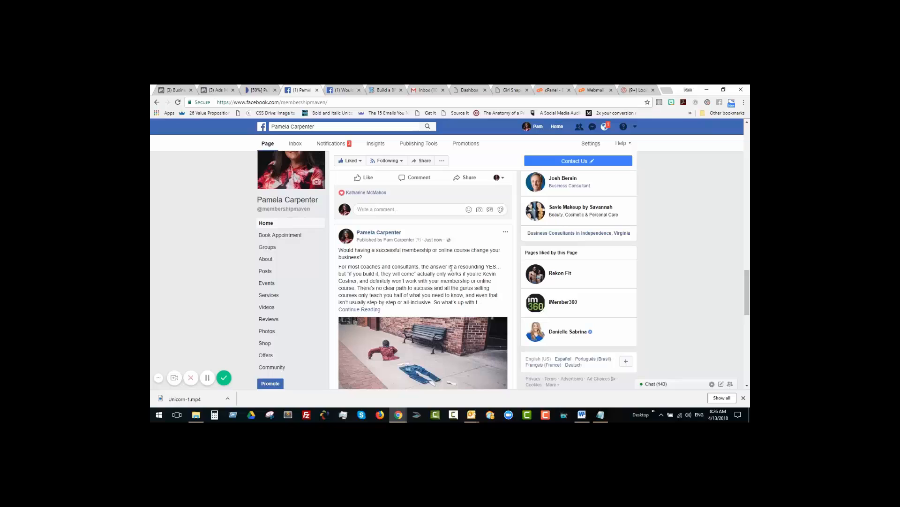
pyautogui.scroll(-1, 422, 272)
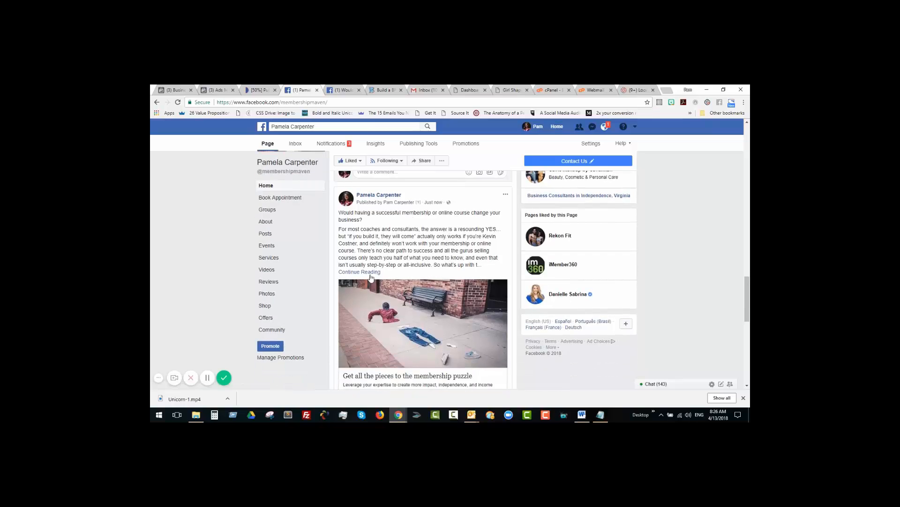
pyautogui.scroll(-2, 375, 282)
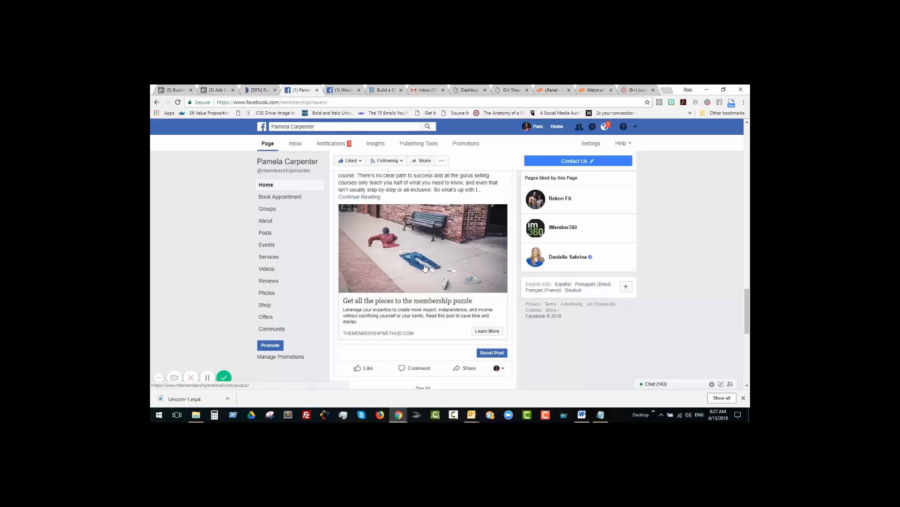
# Step: Return to the Ads Posts list and check which actions are offered for the selected ad post, without applying any
pyautogui.click(218, 90)
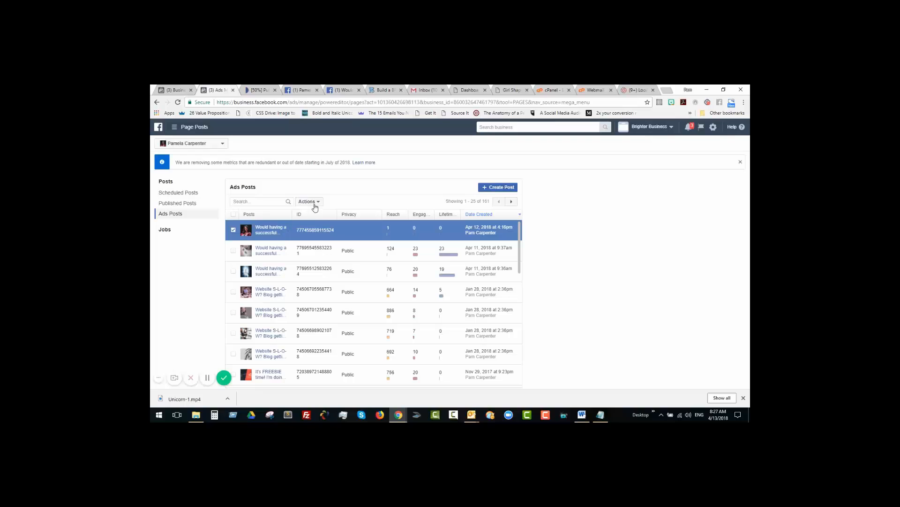
pyautogui.click(313, 202)
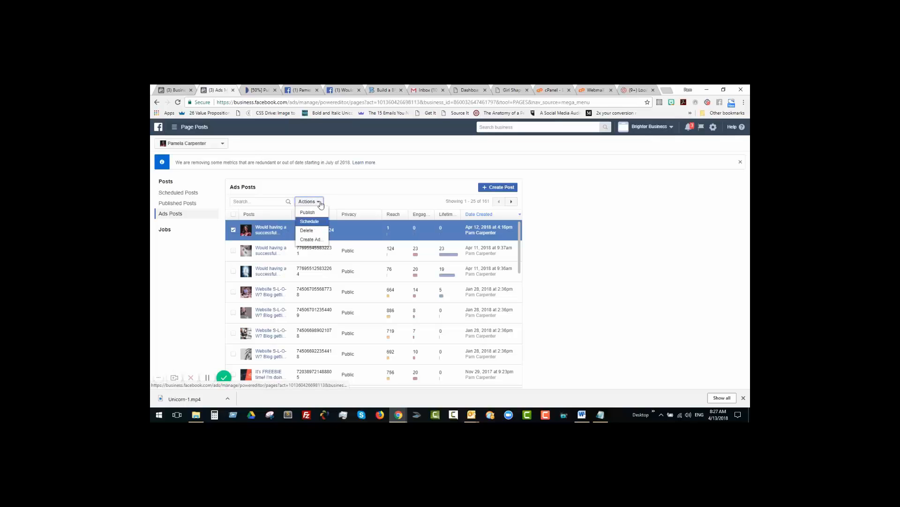
pyautogui.click(554, 225)
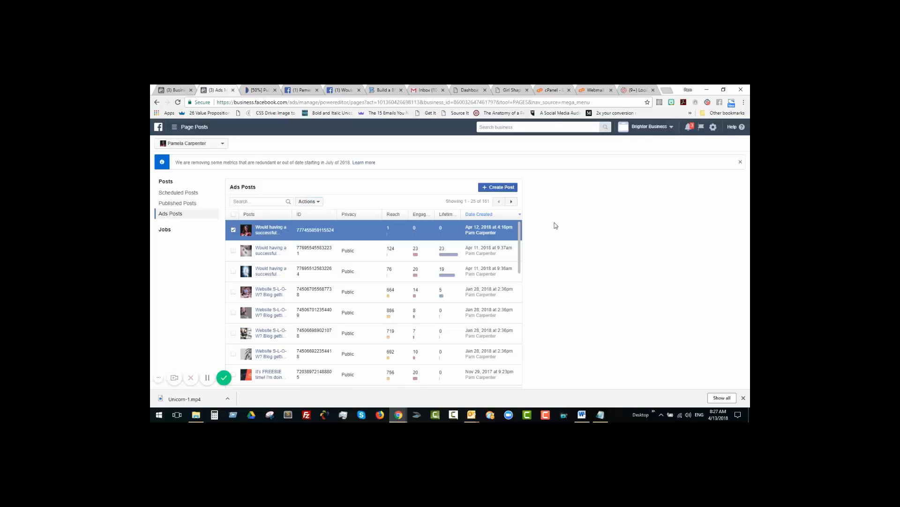